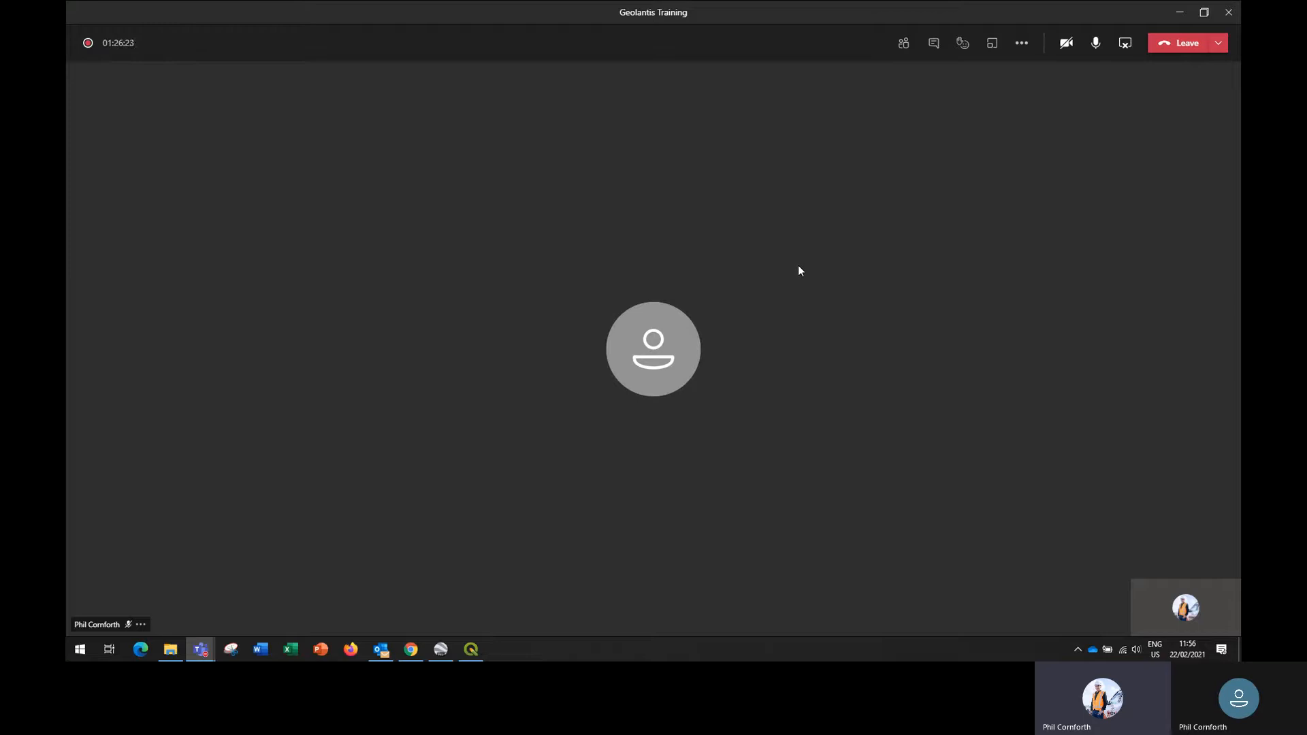
- Switch to the Geolantis.360 login page in Chrome and log in with the filled-in account credentials
{"action": "key", "text": "alt+Tab"}
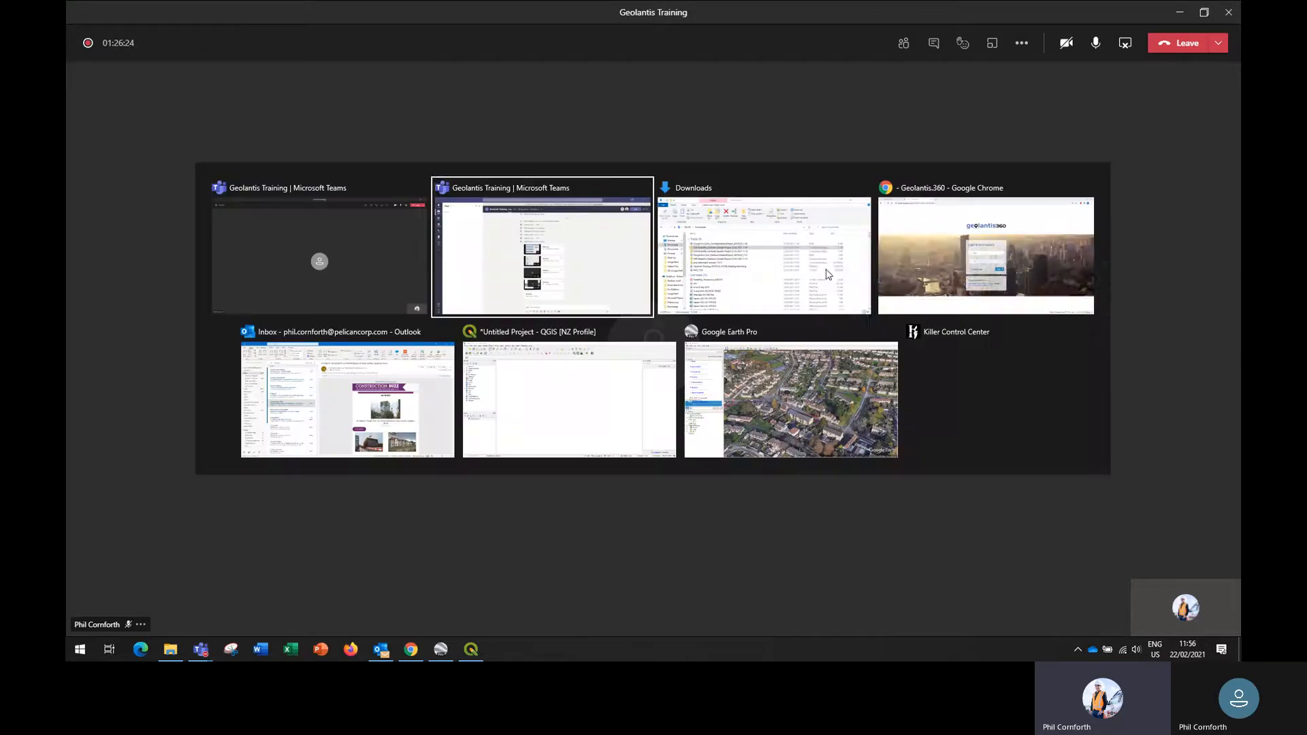
{"action": "key", "text": "alt+Tab"}
{"action": "key", "text": "alt+Tab"}
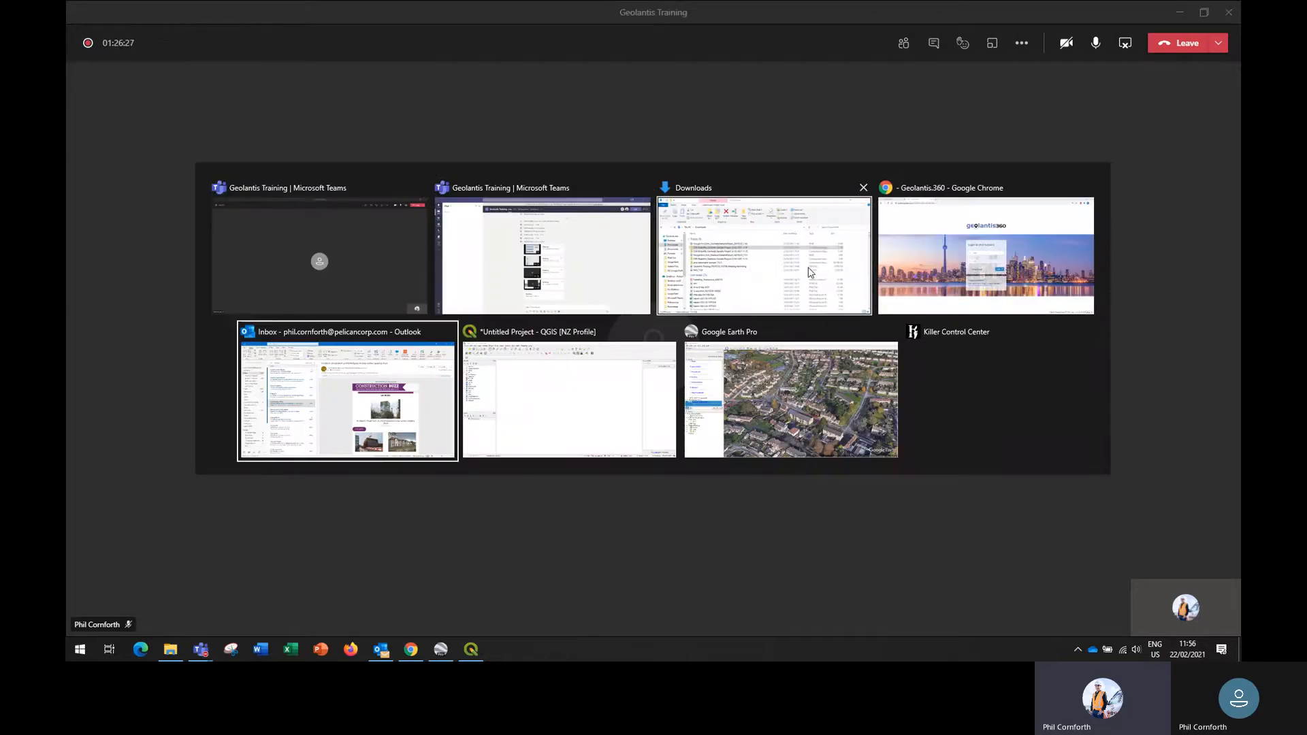
{"action": "key", "text": "alt+Tab"}
{"action": "key", "text": "alt+Tab"}
{"action": "key", "text": "alt+Tab"}
{"action": "key", "text": "alt+Tab"}
{"action": "key", "text": "alt+Tab"}
{"action": "key", "text": "alt+Tab"}
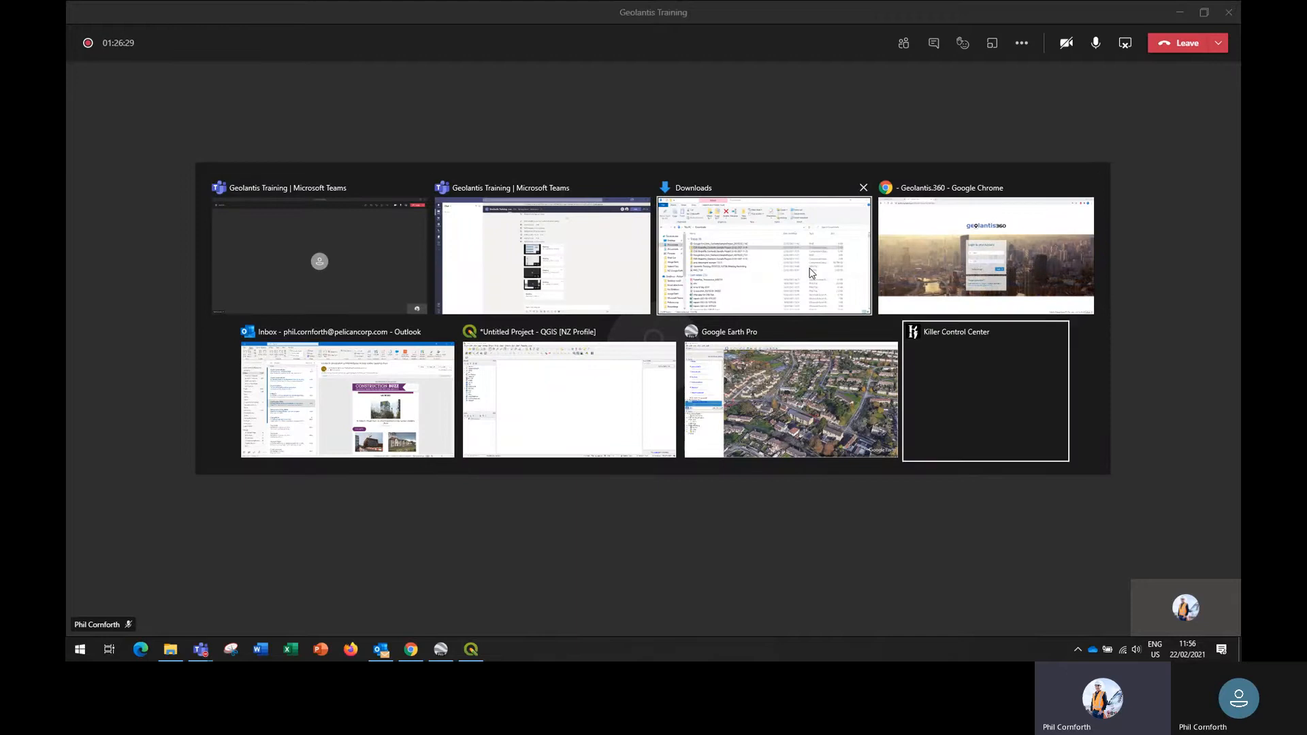
{"action": "key", "text": "alt+Tab"}
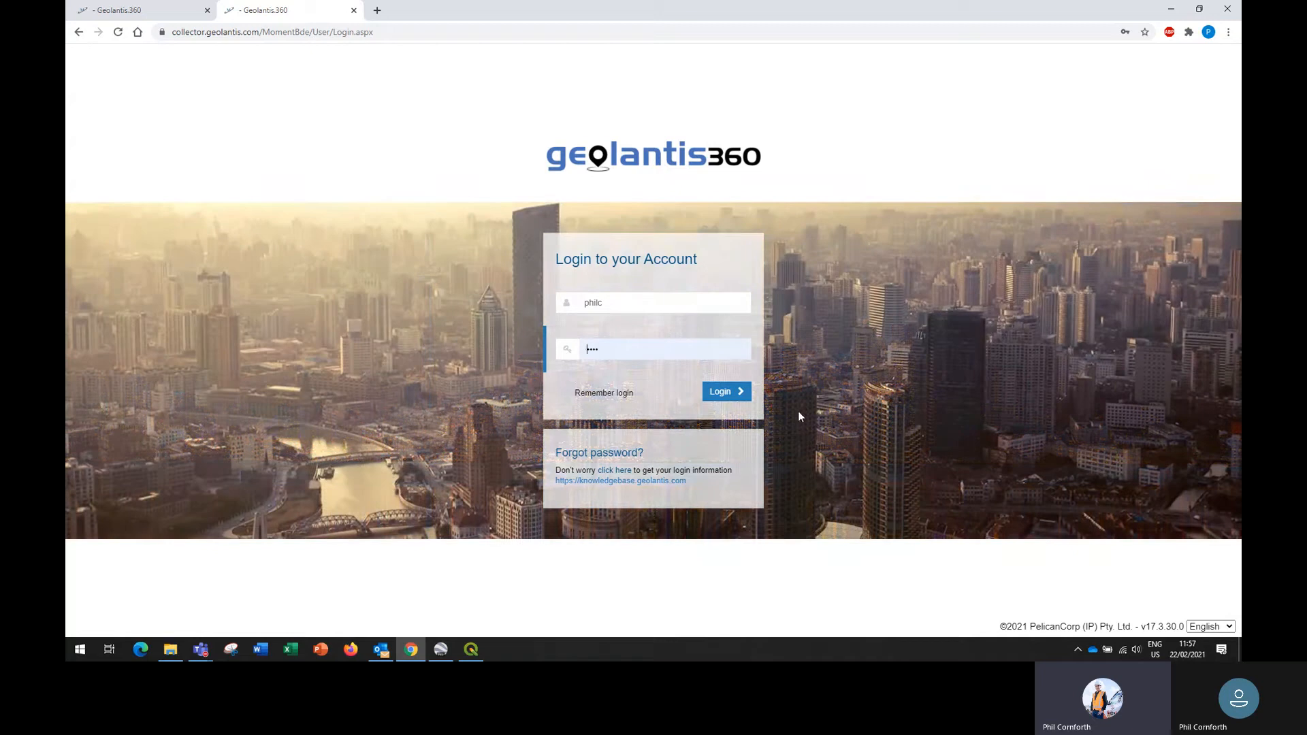
{"action": "left_click", "coordinate": [719, 394]}
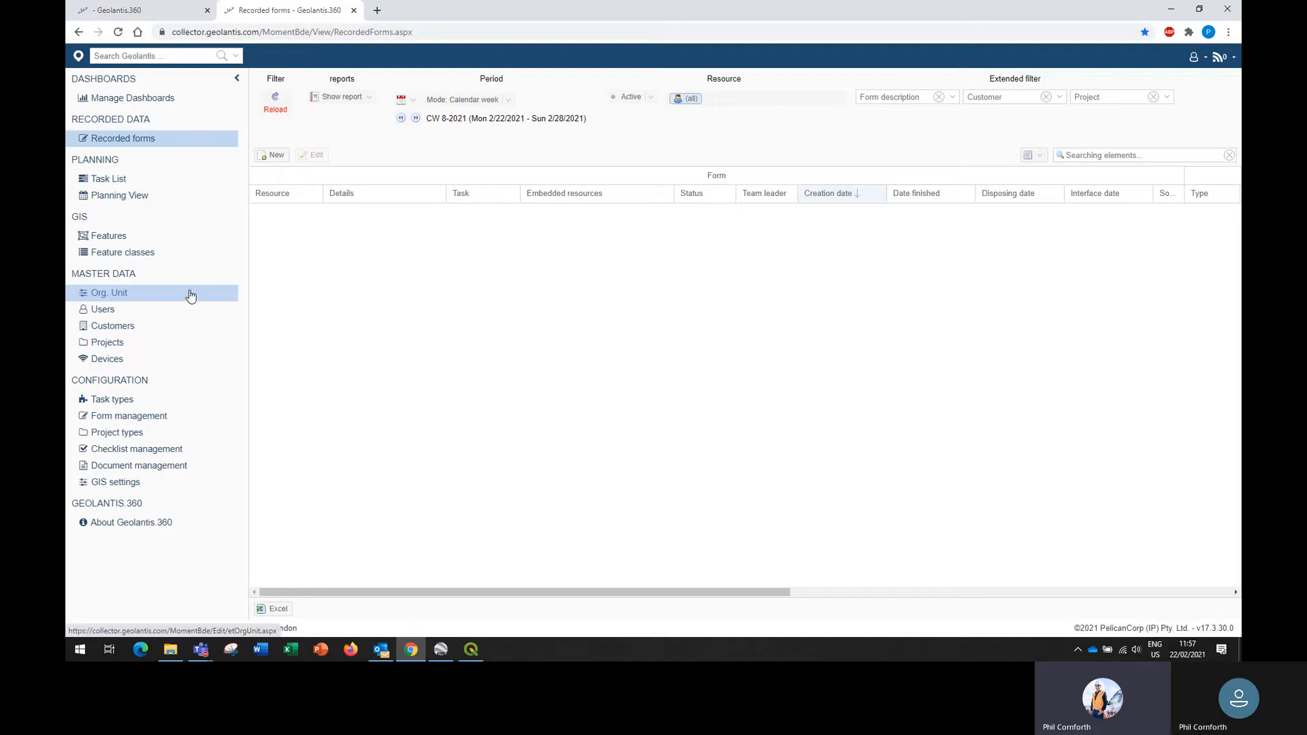
- Select Geolantis Sample Project in the project list and jump to its features on the map
{"action": "left_click", "coordinate": [116, 346]}
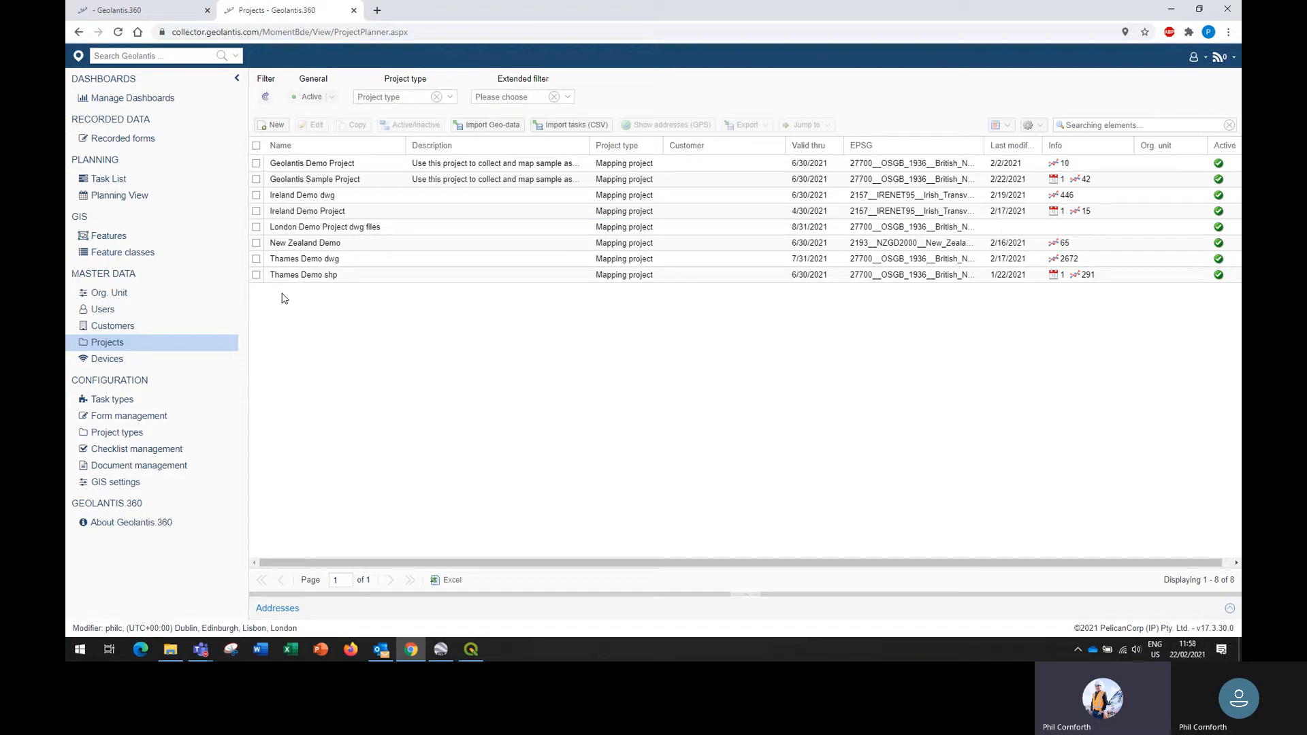
{"action": "left_click", "coordinate": [257, 181]}
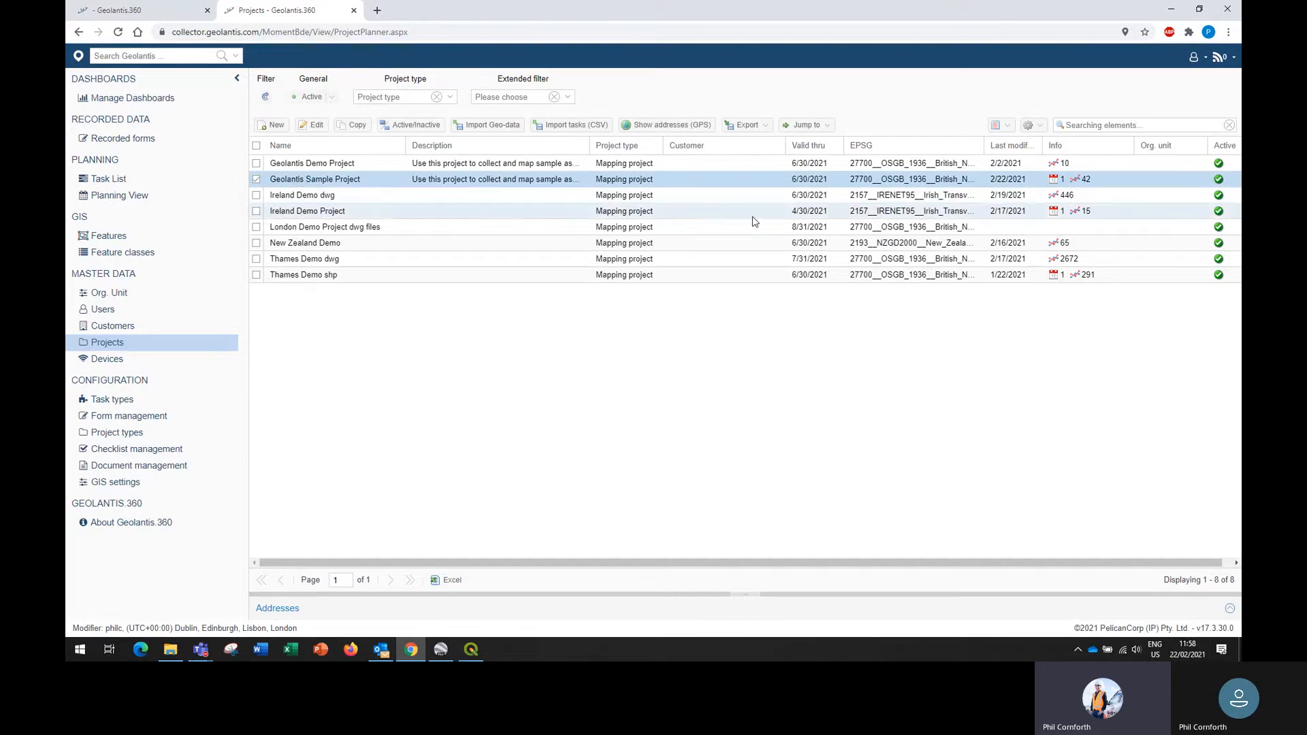
{"action": "left_click", "coordinate": [825, 128]}
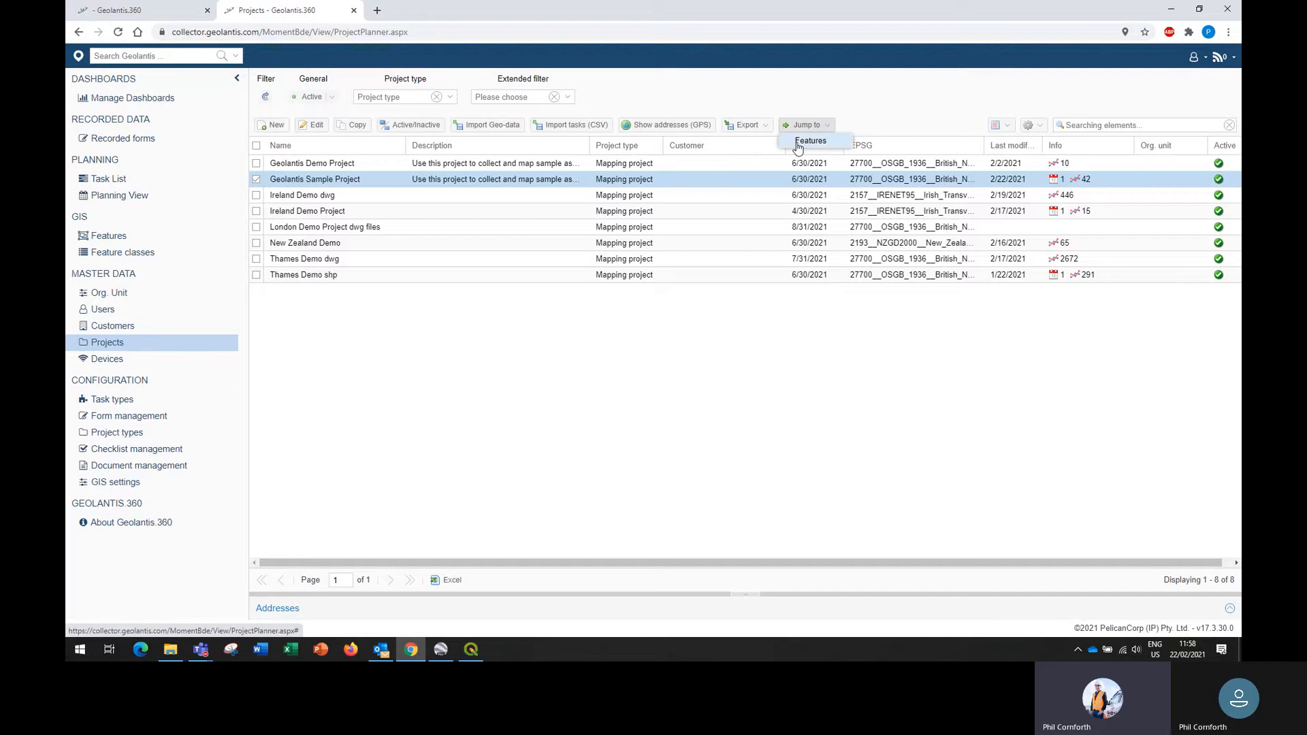
{"action": "left_click", "coordinate": [798, 145]}
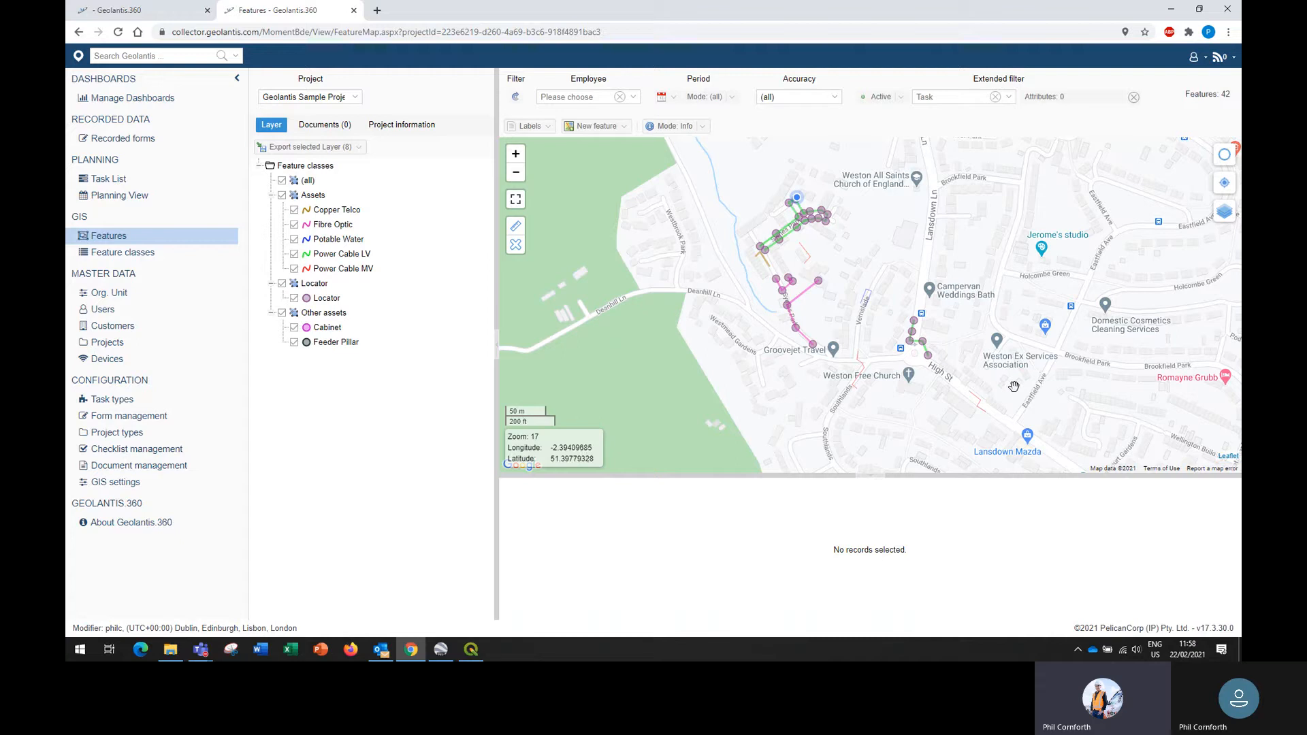
- Examine the details of the Power Cable MV line crossing High St, then close its information popup
{"action": "left_click_drag", "start_coordinate": [1013, 387], "coordinate": [987, 375]}
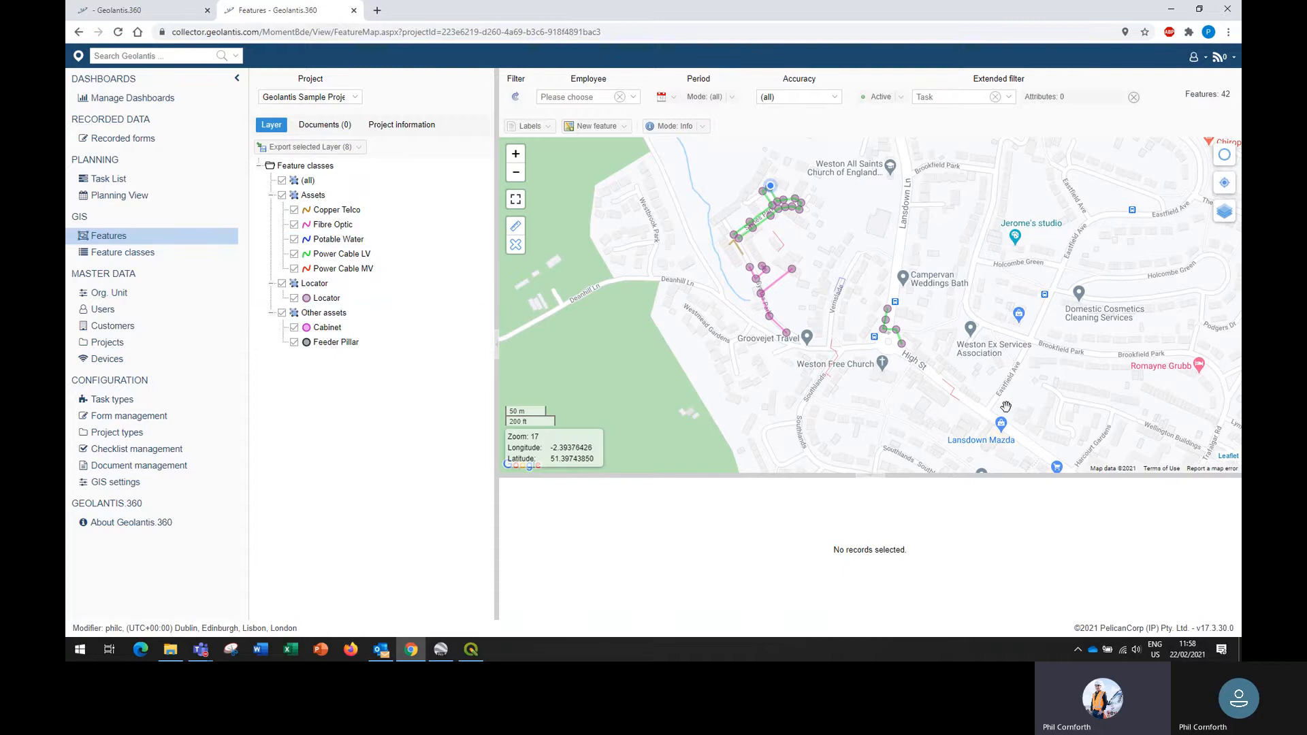
{"action": "left_click_drag", "start_coordinate": [1006, 406], "coordinate": [968, 341]}
{"action": "scroll", "coordinate": [909, 332], "scroll_direction": "up", "scroll_amount": 1}
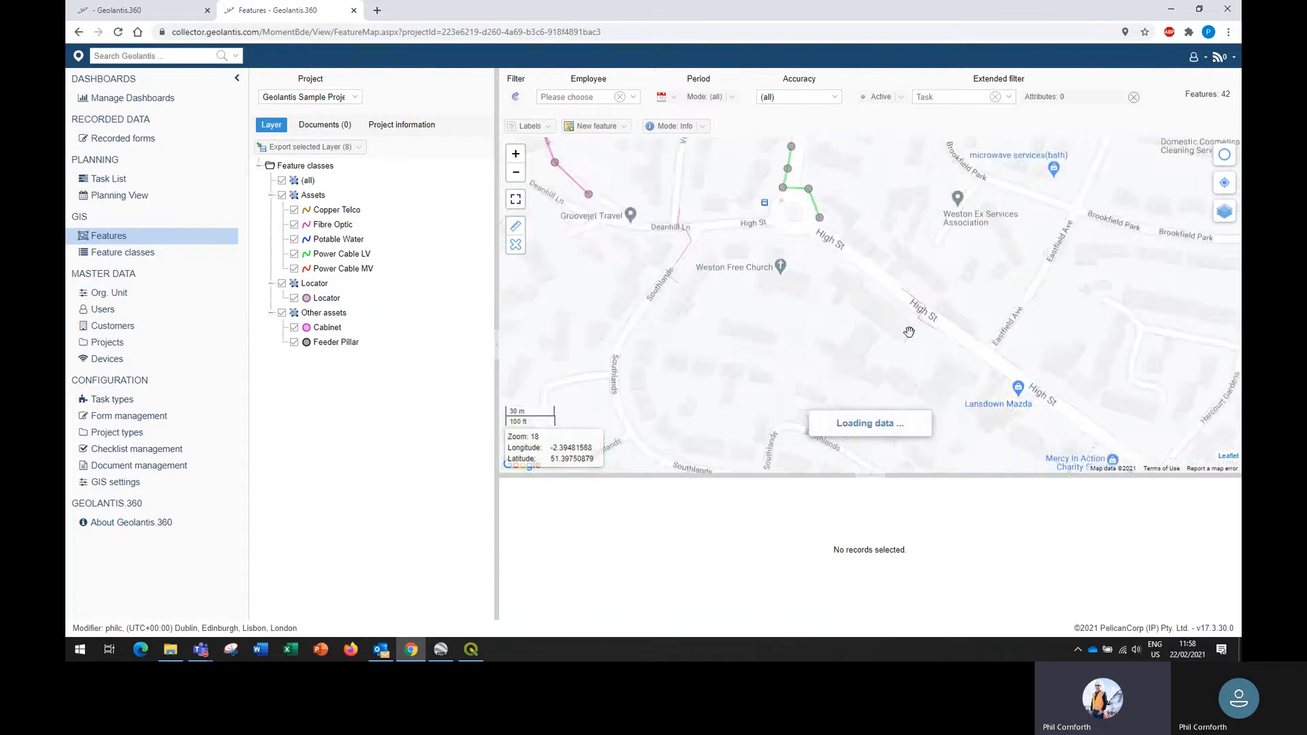
{"action": "scroll", "coordinate": [908, 331], "scroll_direction": "up", "scroll_amount": 1}
{"action": "left_click_drag", "start_coordinate": [885, 284], "coordinate": [858, 318]}
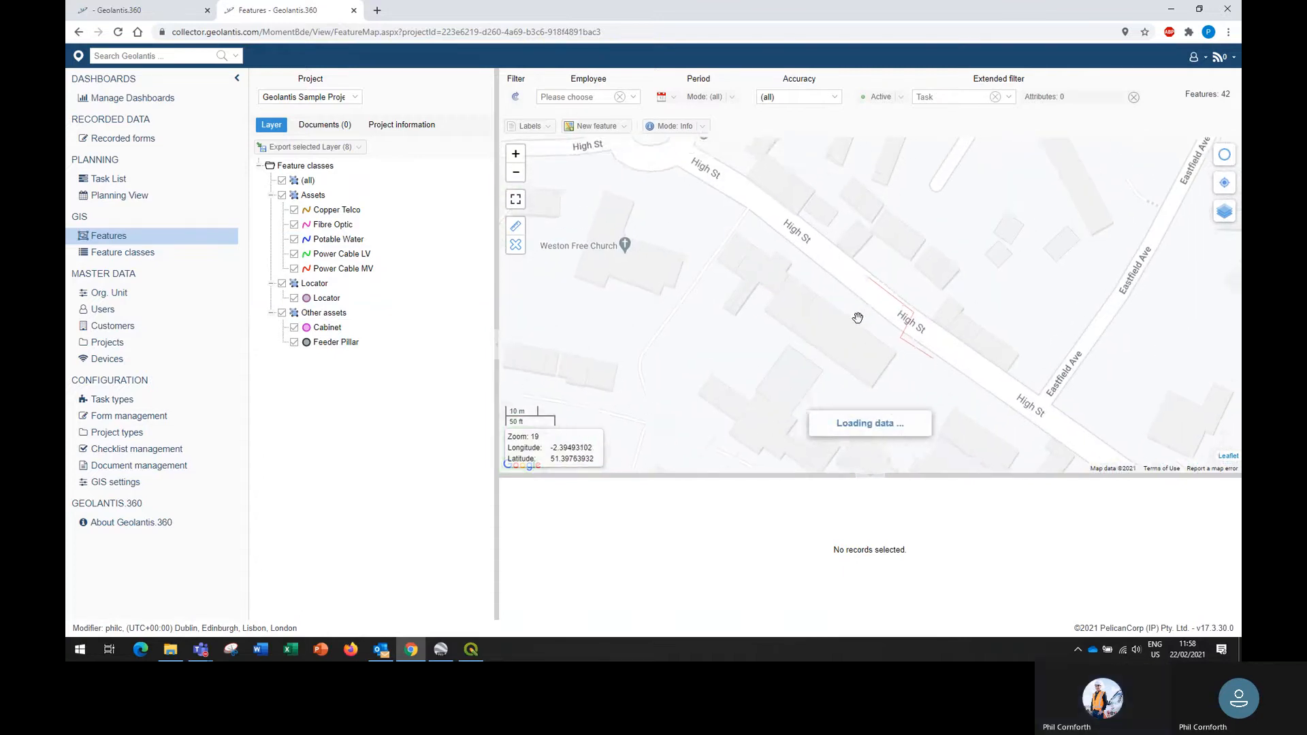
{"action": "scroll", "coordinate": [859, 317], "scroll_direction": "up", "scroll_amount": 1}
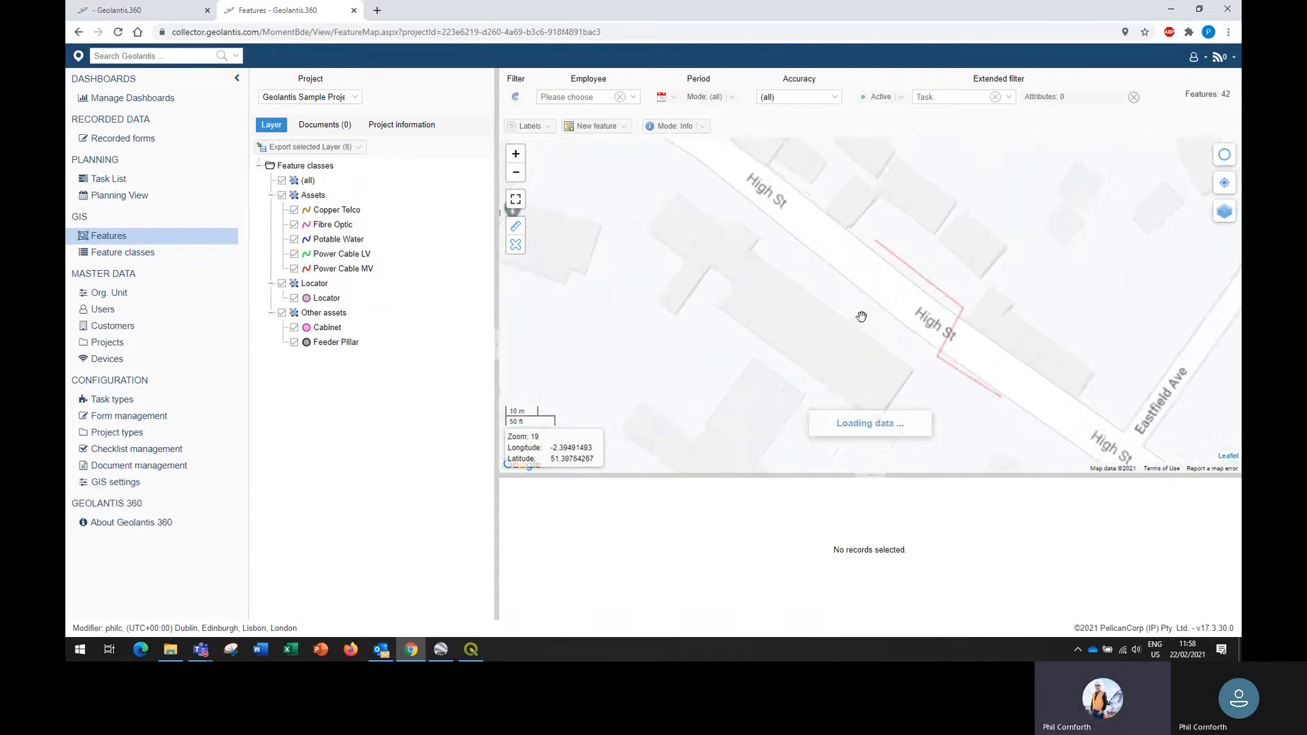
{"action": "left_click", "coordinate": [931, 282]}
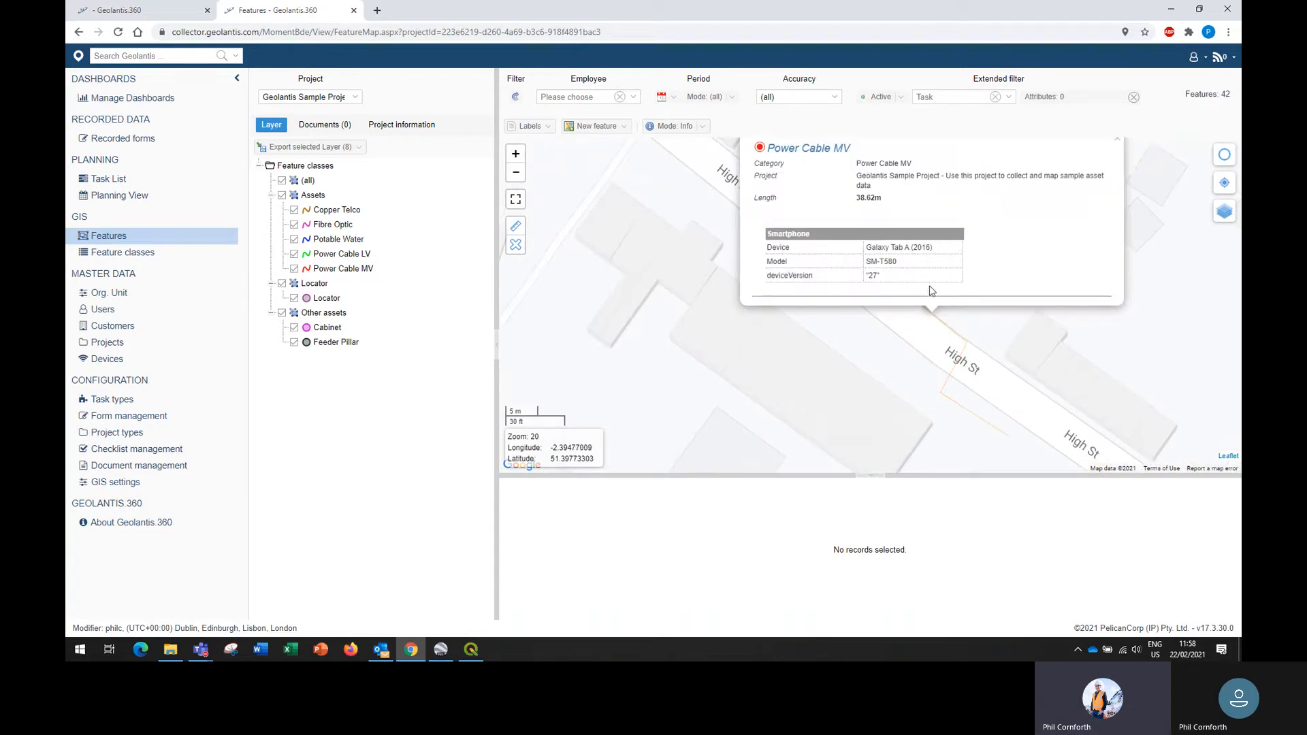
{"action": "left_click", "coordinate": [1117, 138]}
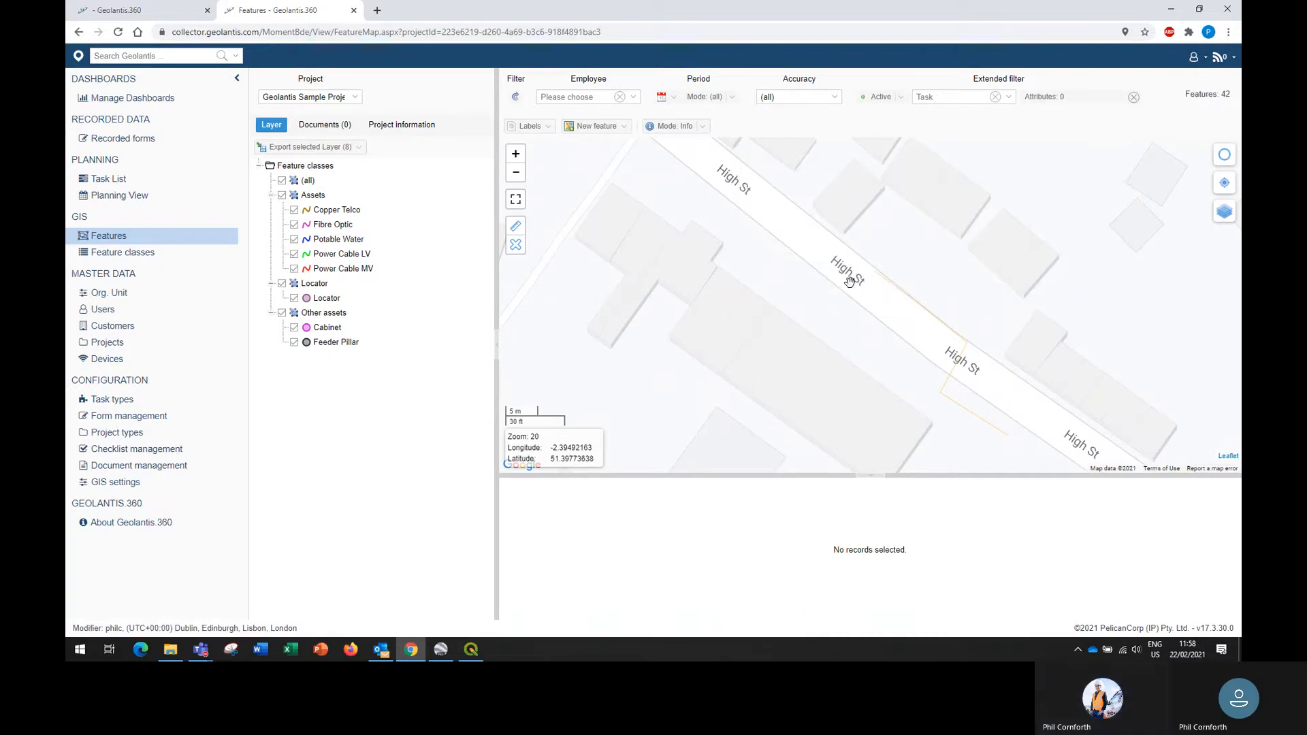
{"action": "left_click_drag", "start_coordinate": [850, 282], "coordinate": [802, 279]}
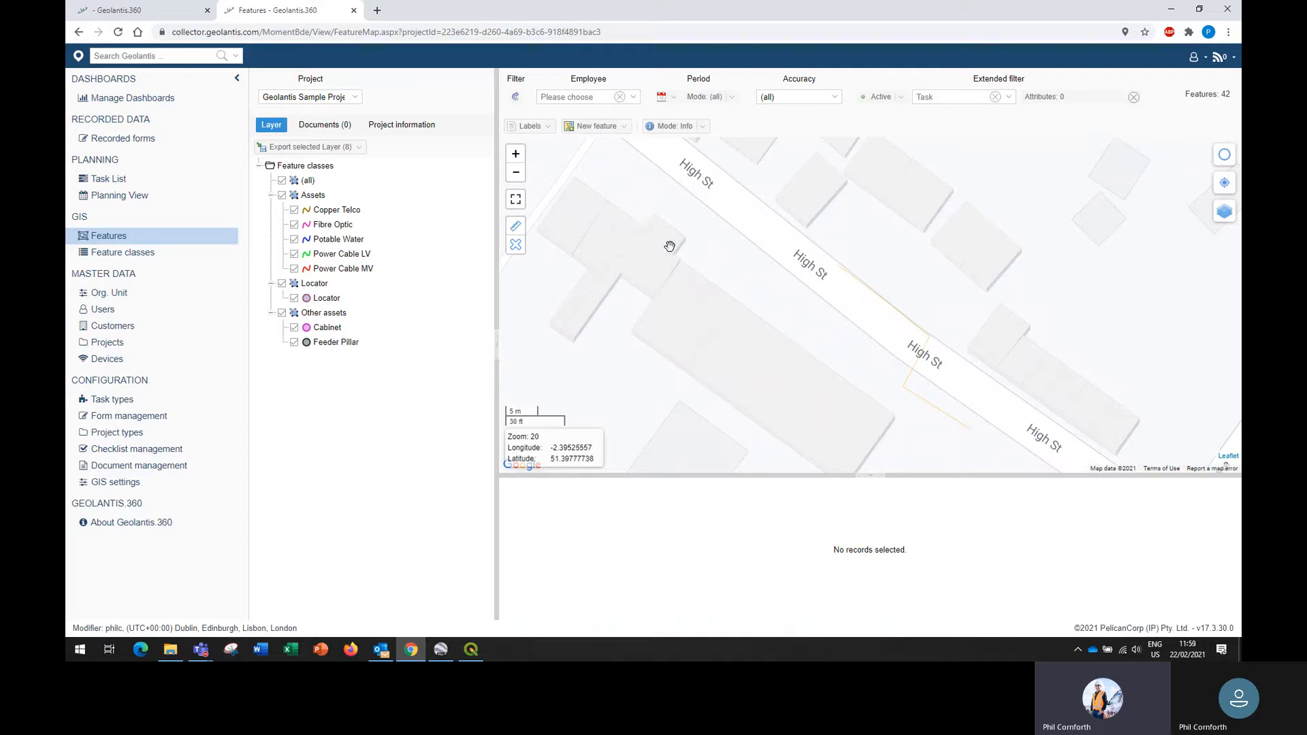
- Export all the project's selected layers as an ESRI Shapefile and as Google Kml/Kmz
{"action": "left_click", "coordinate": [360, 154]}
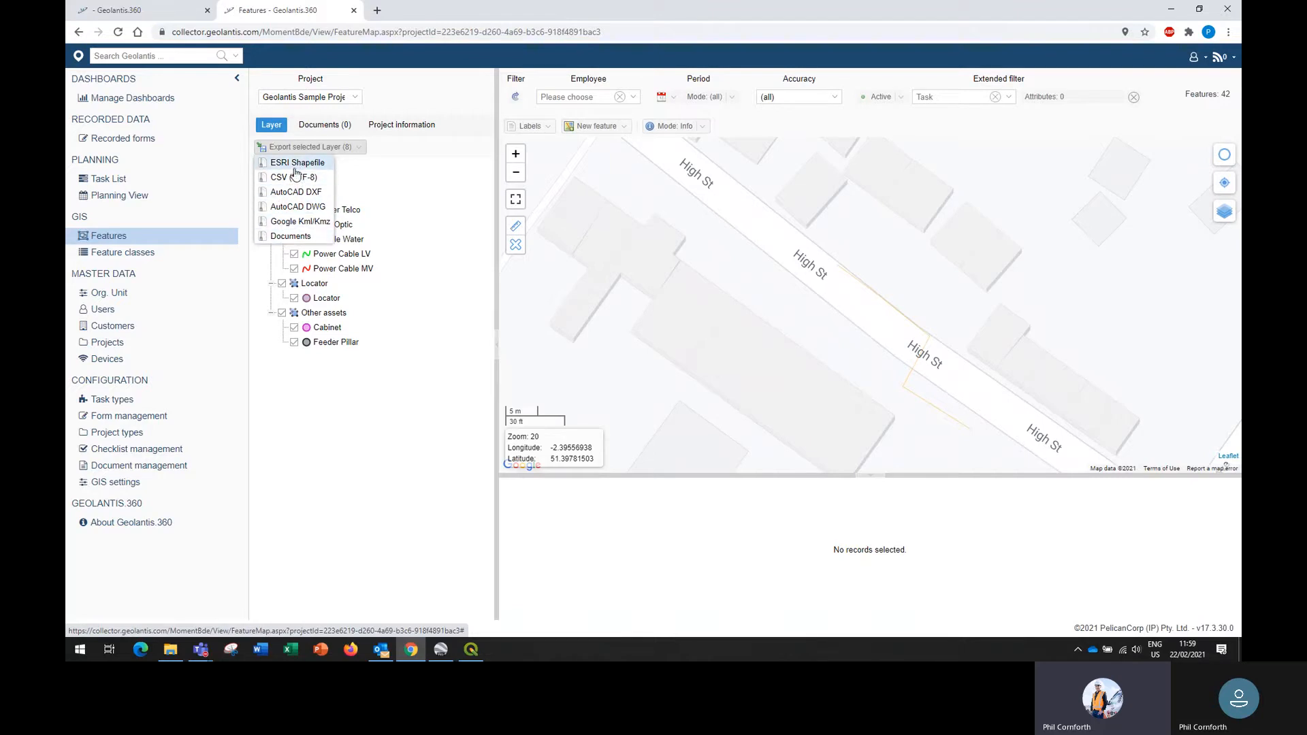
{"action": "left_click", "coordinate": [296, 164]}
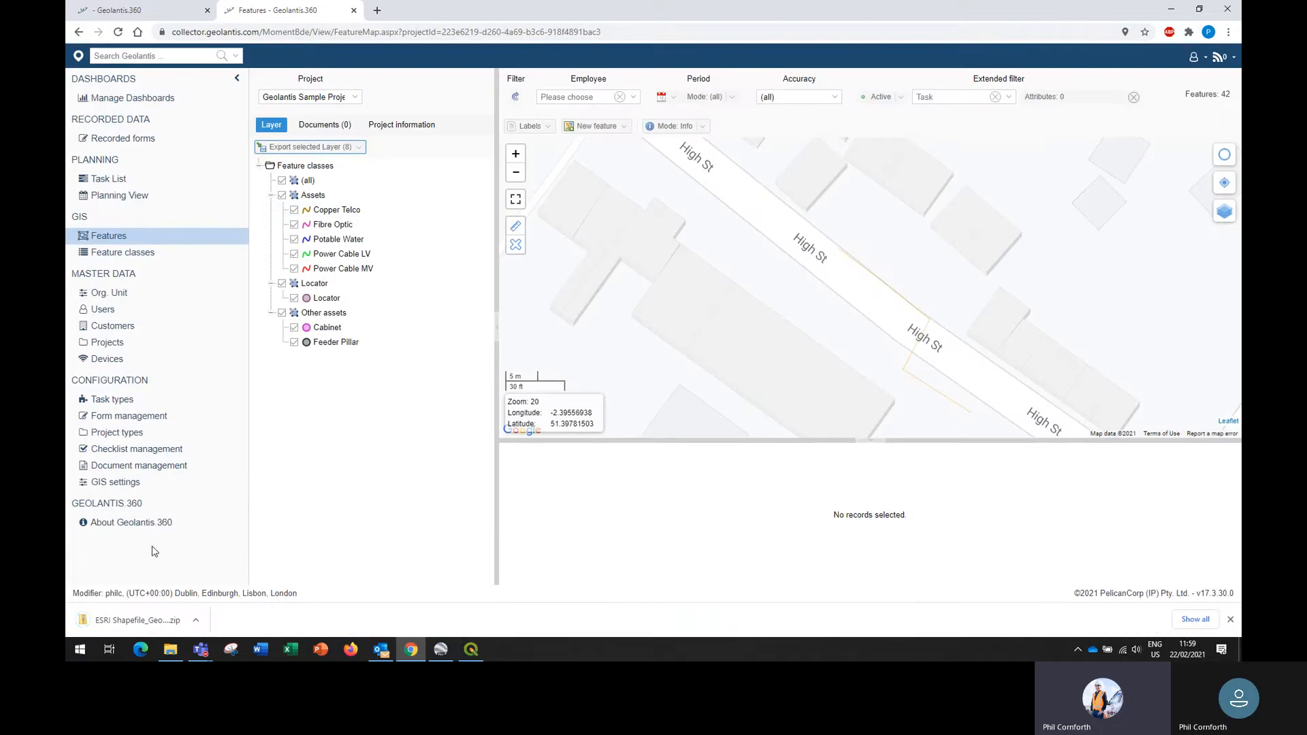
{"action": "left_click", "coordinate": [359, 148]}
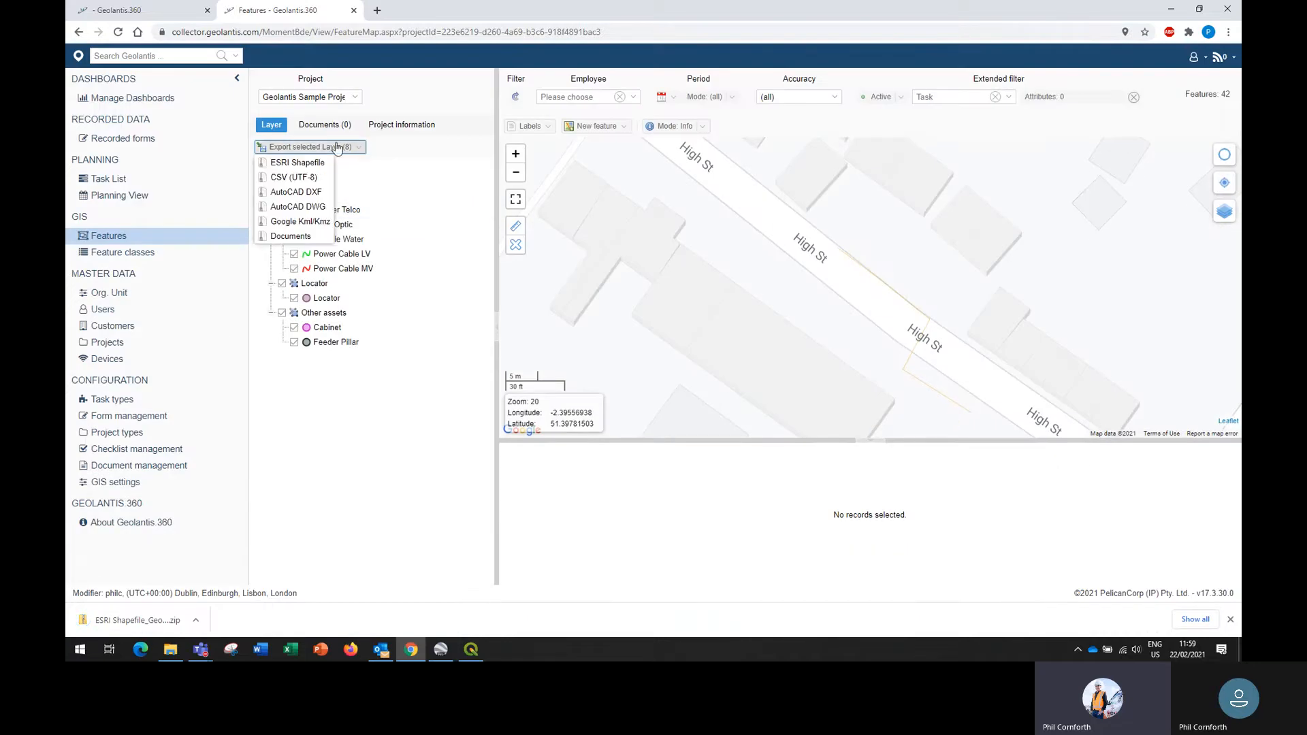
{"action": "left_click", "coordinate": [300, 223]}
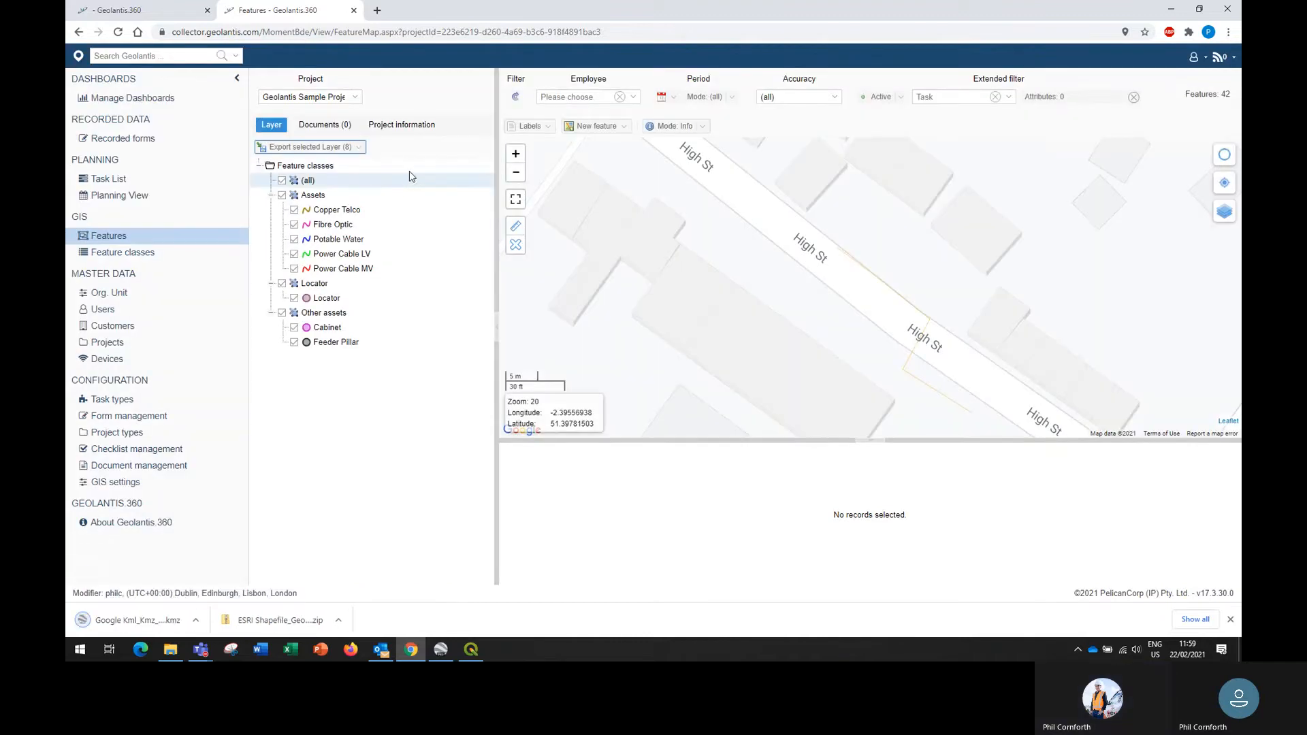
- Switch to Google Earth Pro and look through the KMZ files in Downloads, leaving without opening one
{"action": "left_click", "coordinate": [440, 650]}
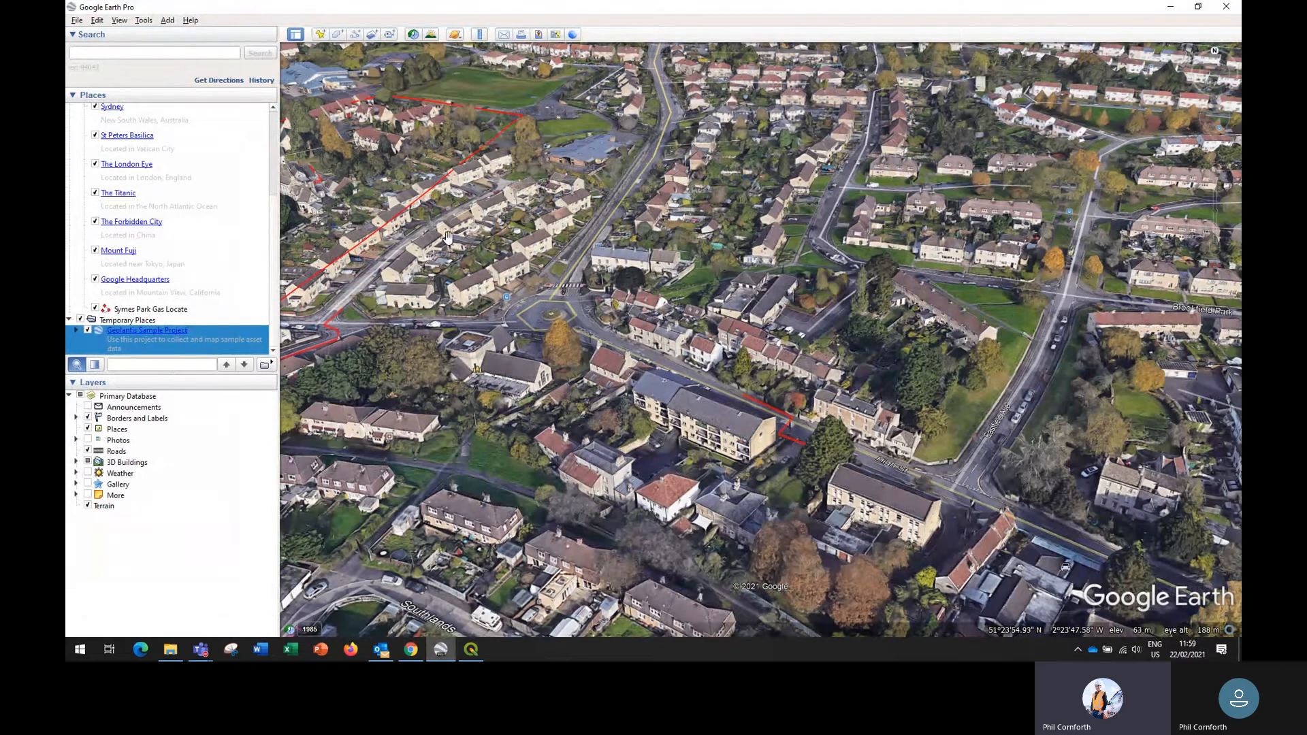
{"action": "left_click", "coordinate": [77, 22]}
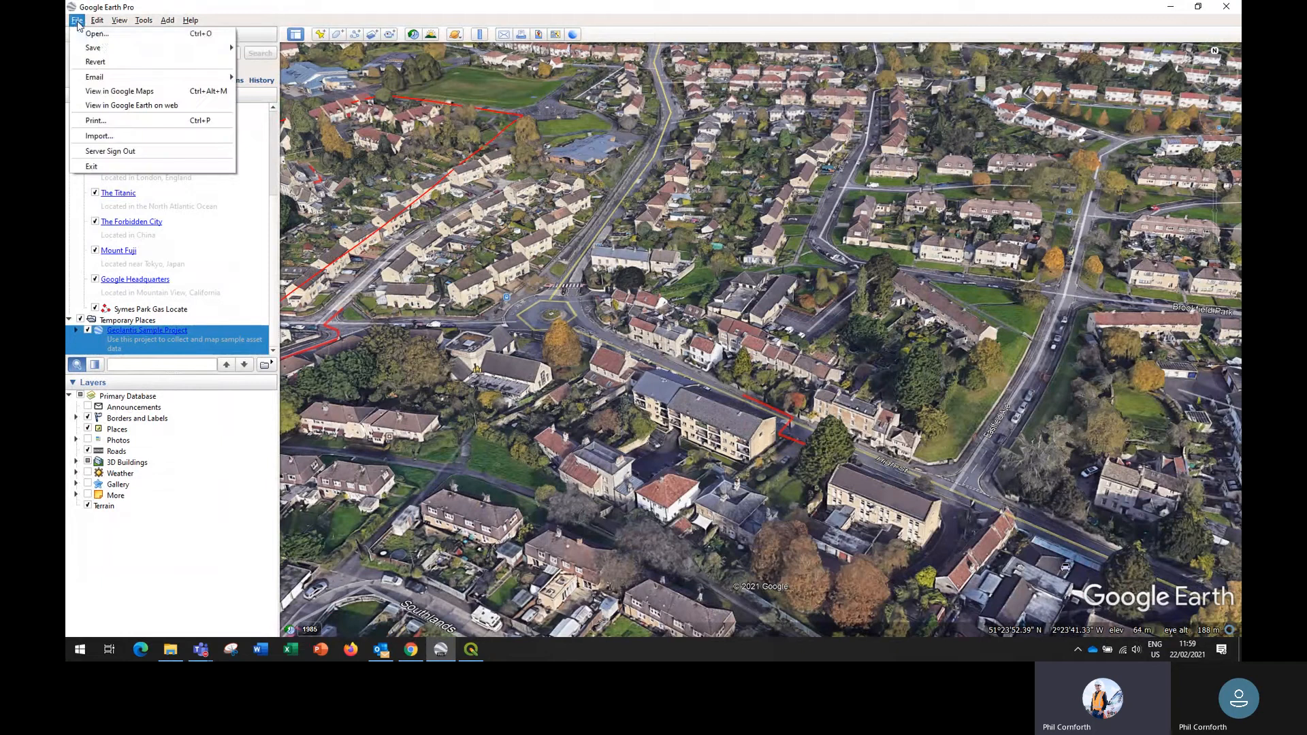
{"action": "left_click", "coordinate": [105, 34]}
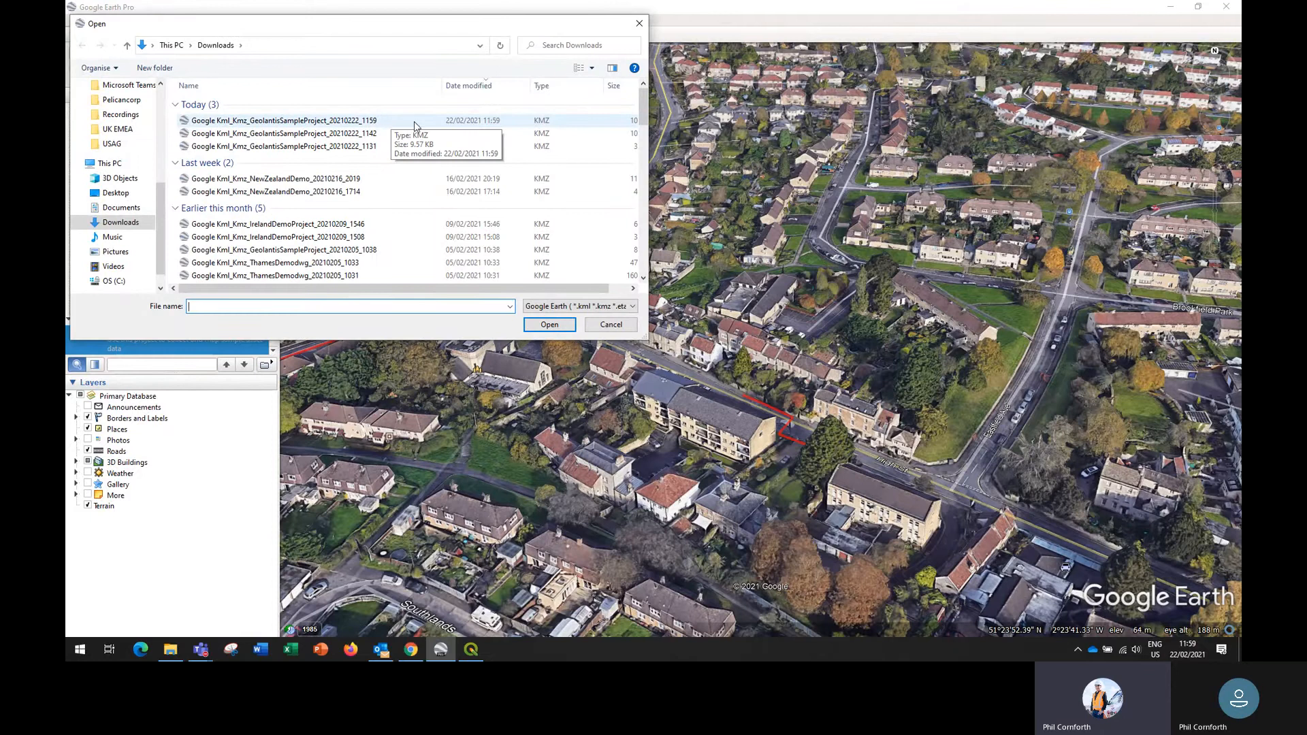
{"action": "left_click", "coordinate": [607, 325]}
- Examine the attributes of the red power cable line beside the apartment block, then close its popup
{"action": "mouse_move", "coordinate": [834, 490]}
{"action": "left_mouse_down"}
{"action": "mouse_move", "coordinate": [736, 409]}
{"action": "mouse_move", "coordinate": [769, 460]}
{"action": "mouse_move", "coordinate": [832, 492]}
{"action": "mouse_move", "coordinate": [823, 483]}
{"action": "left_mouse_up"}
{"action": "scroll", "coordinate": [729, 410], "scroll_direction": "up", "scroll_amount": 2}
{"action": "scroll", "coordinate": [822, 482], "scroll_direction": "up", "scroll_amount": 1}
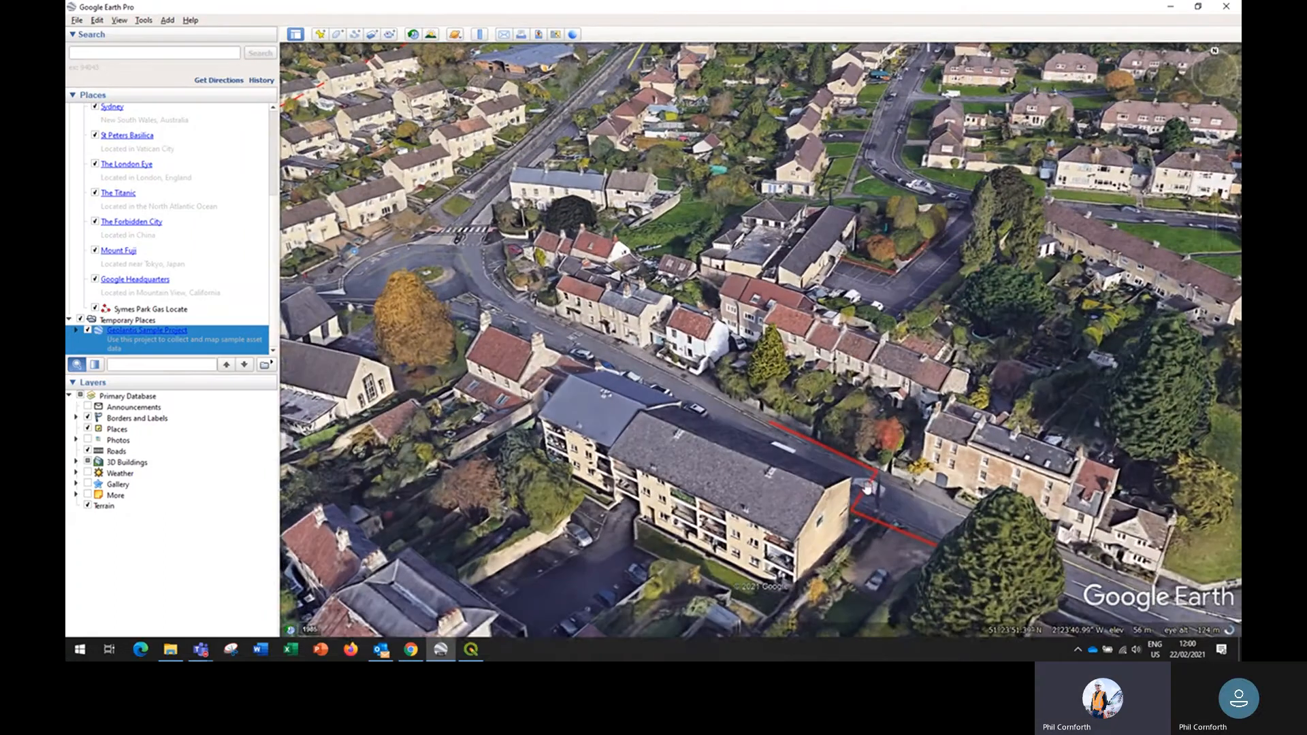
{"action": "left_click", "coordinate": [828, 452]}
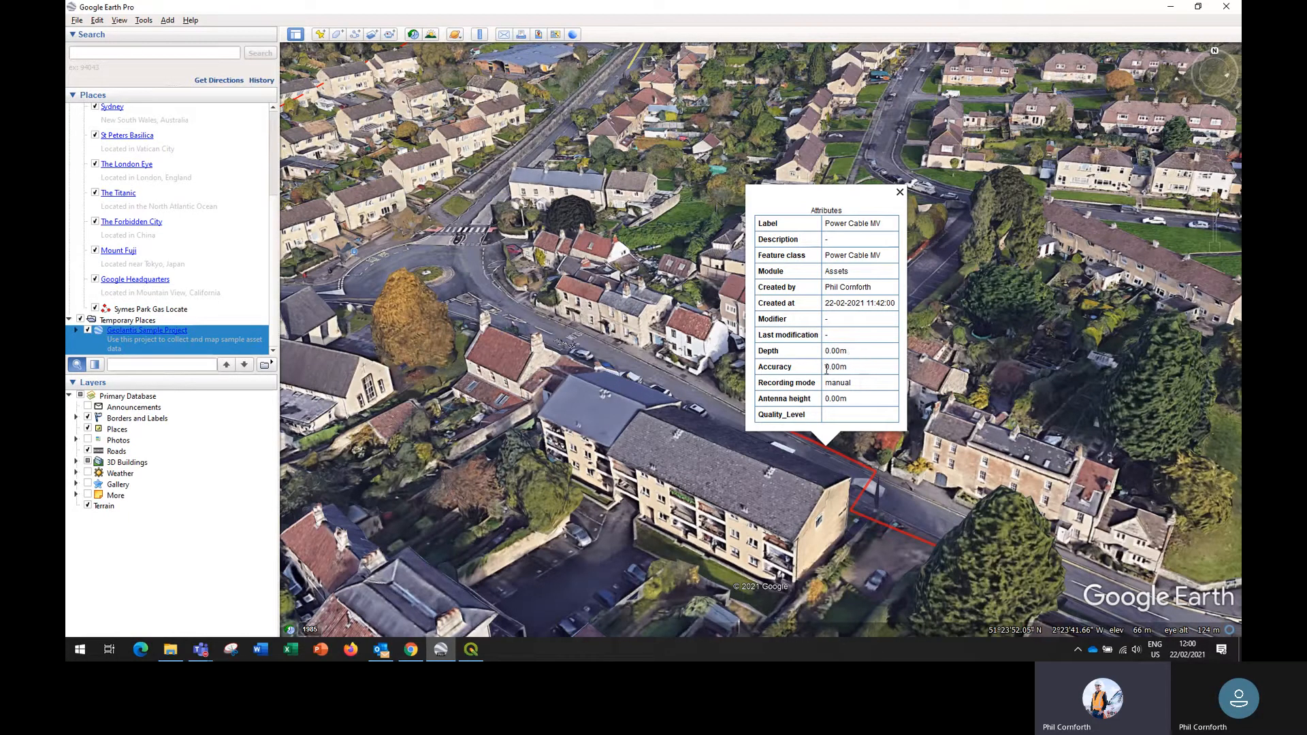
{"action": "left_click", "coordinate": [900, 194]}
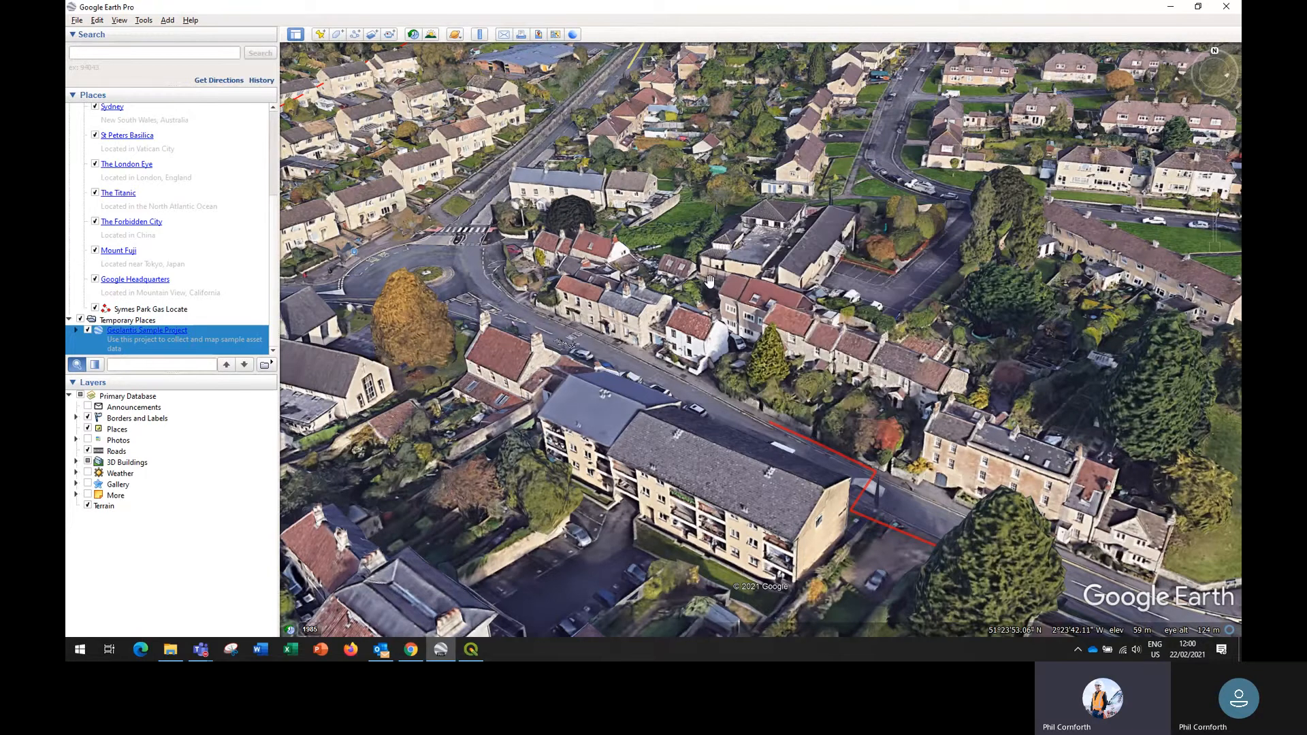
- Switch to QGIS and add all layers from the exported ESRI Shapefile zip in Downloads to the project
{"action": "left_click", "coordinate": [472, 651]}
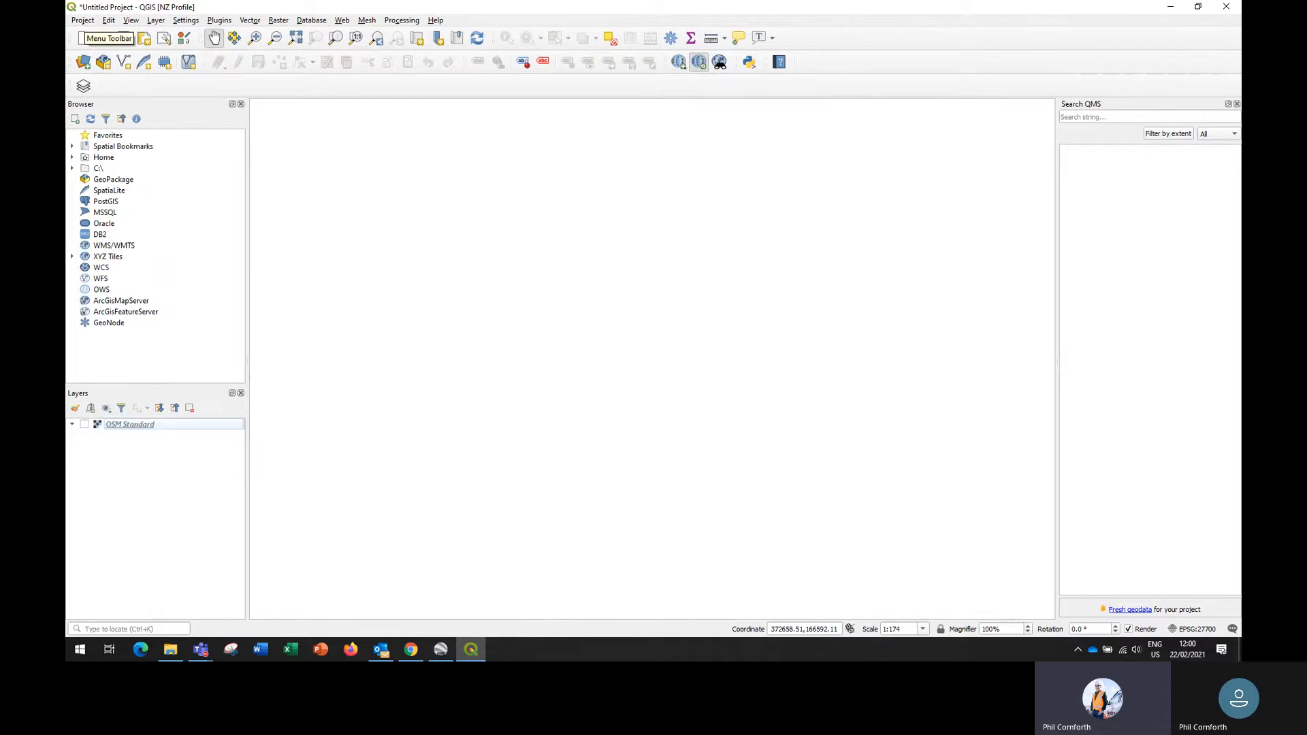
{"action": "key", "text": "alt+Tab"}
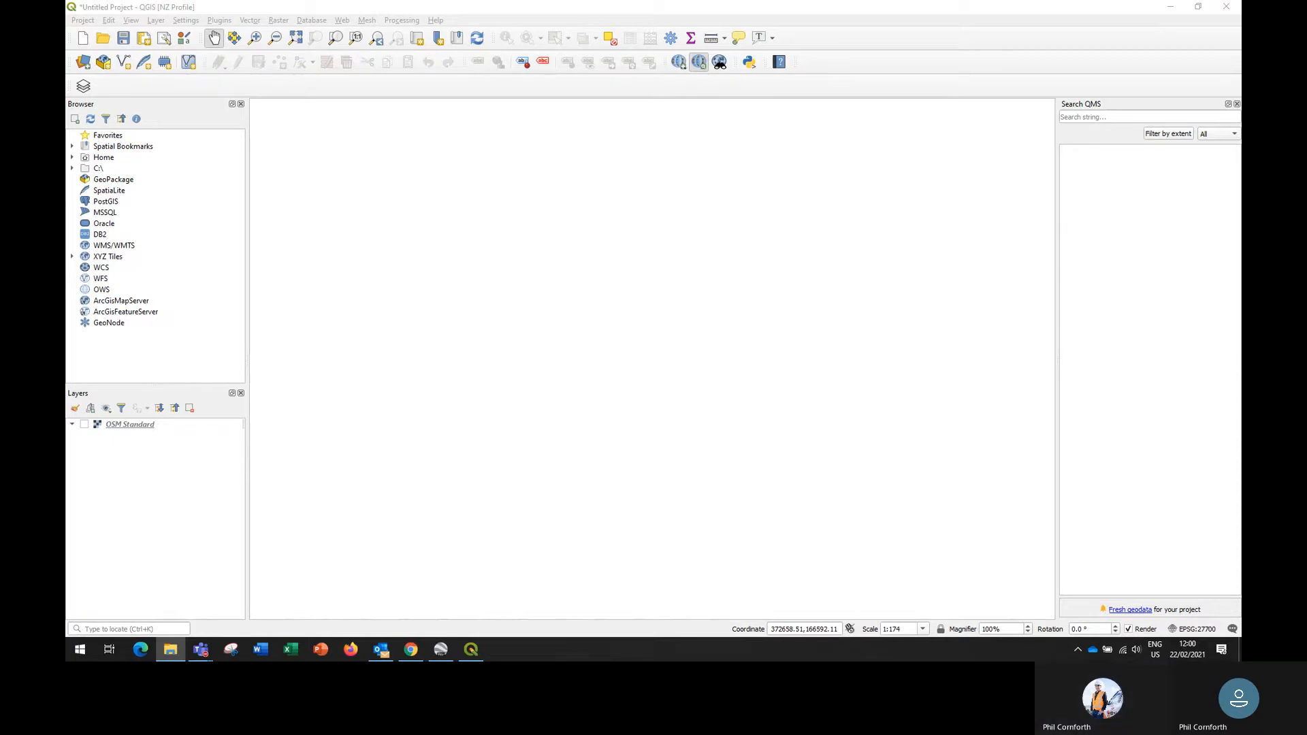
{"action": "left_click_drag", "start_coordinate": [1154, 282], "coordinate": [102, 501]}
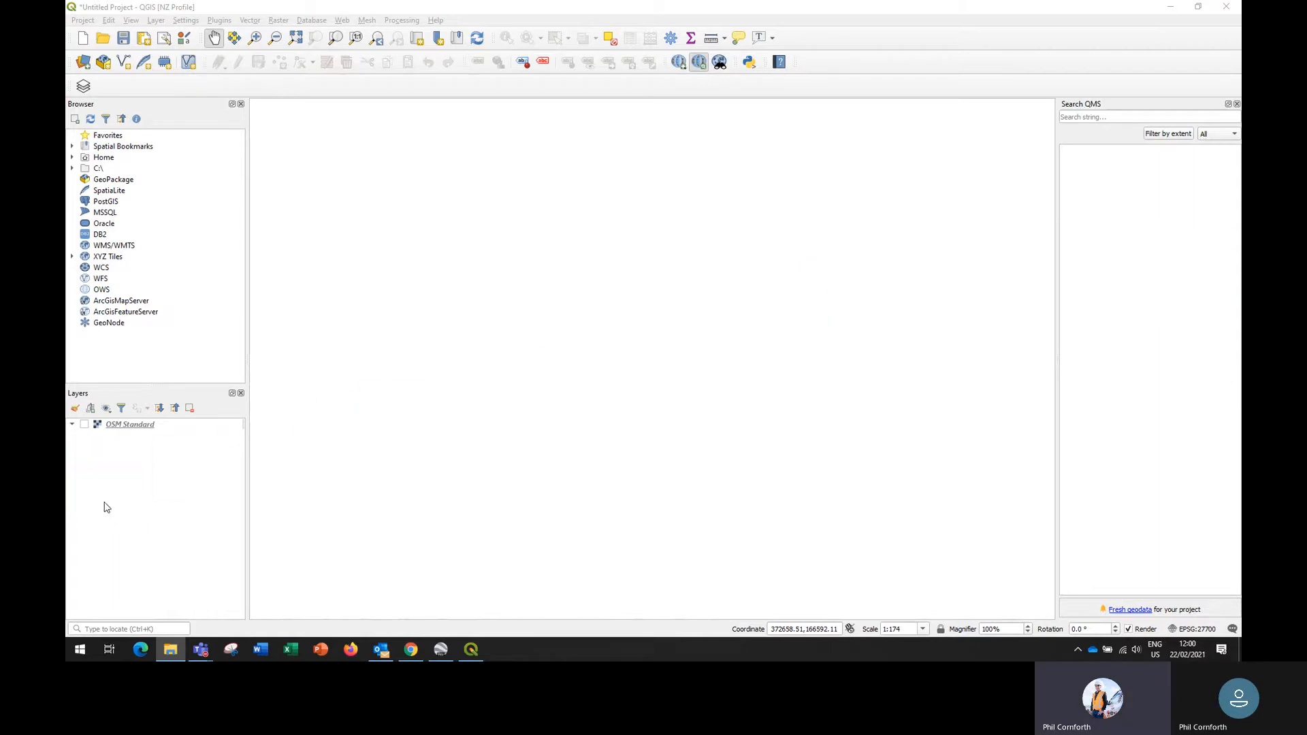
{"action": "left_click", "coordinate": [754, 400]}
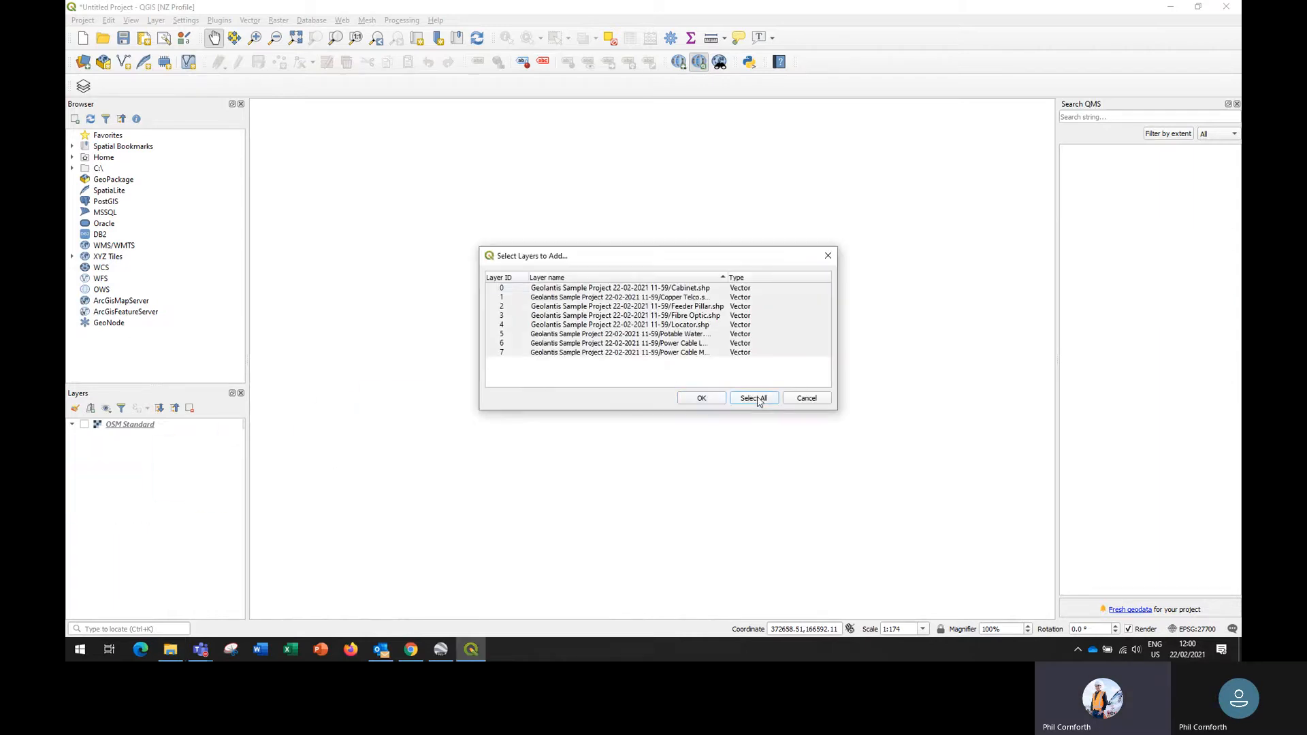
{"action": "left_click", "coordinate": [702, 400]}
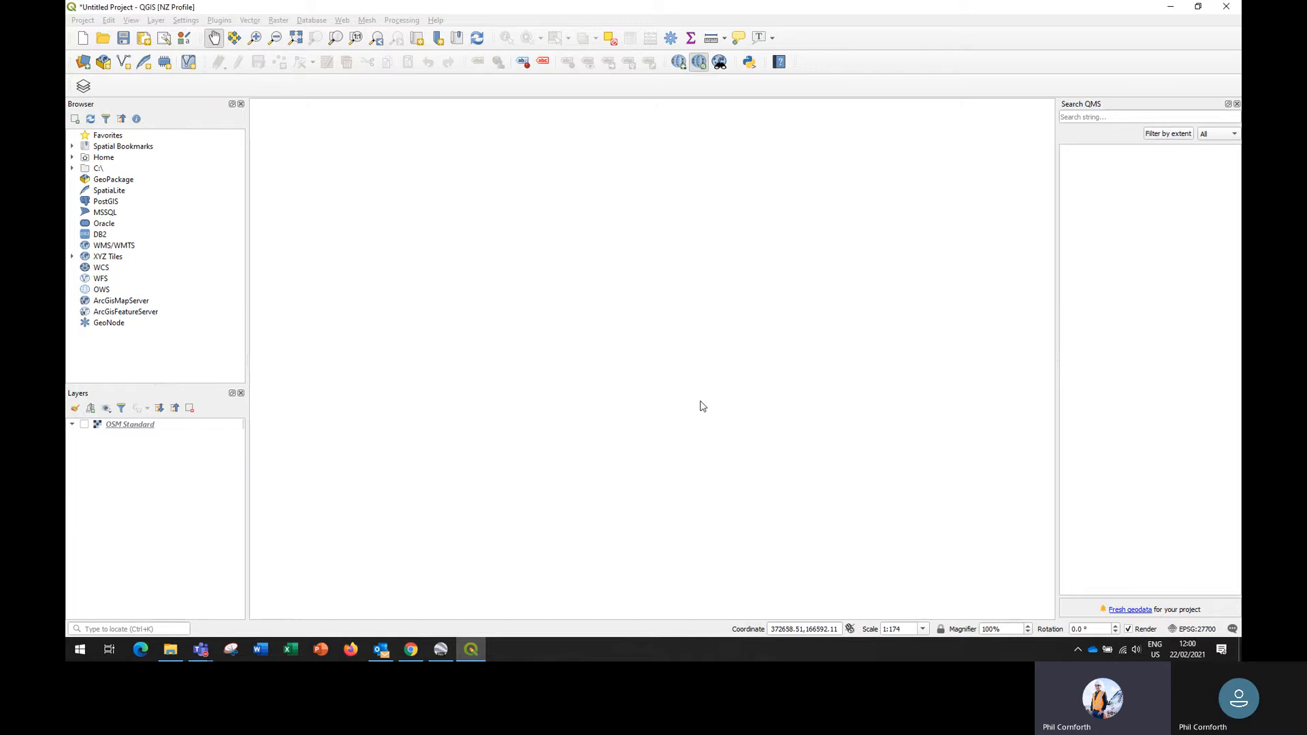
{"action": "left_click", "coordinate": [115, 438]}
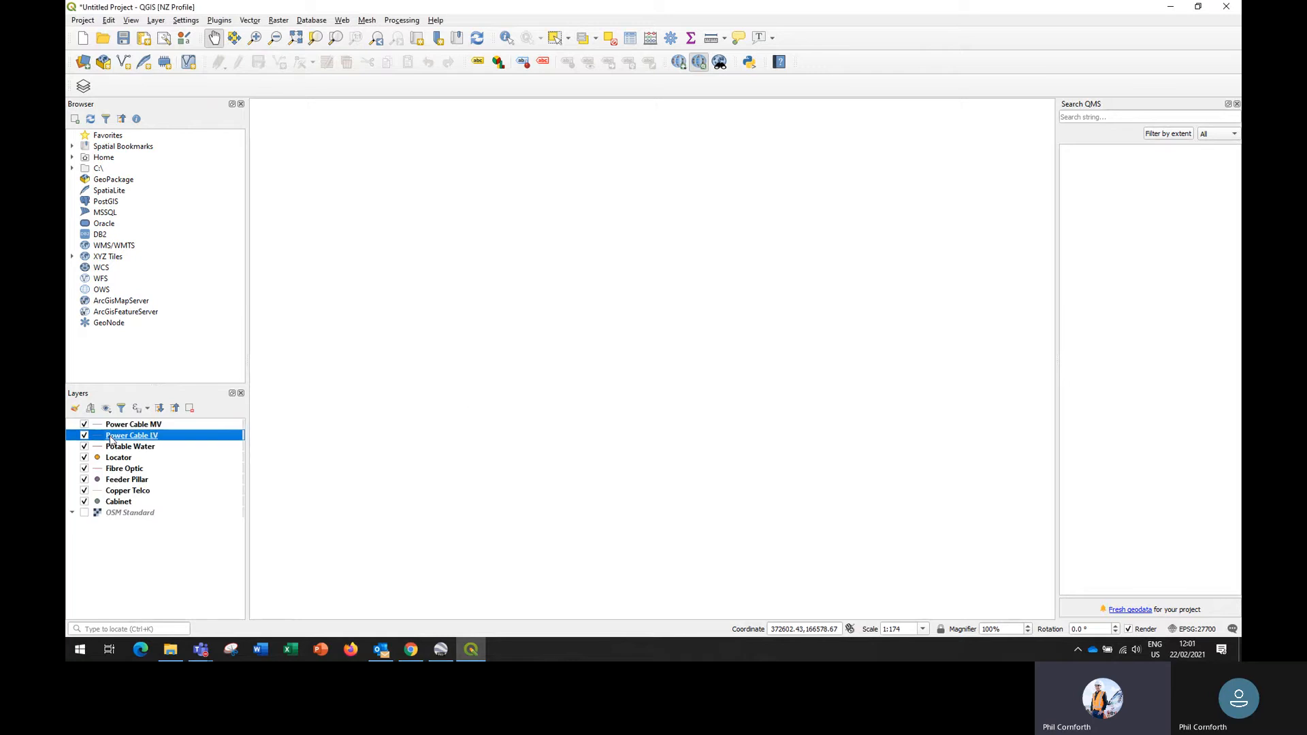
{"action": "left_click", "coordinate": [120, 504], "text": "shift"}
{"action": "right_click", "coordinate": [128, 446]}
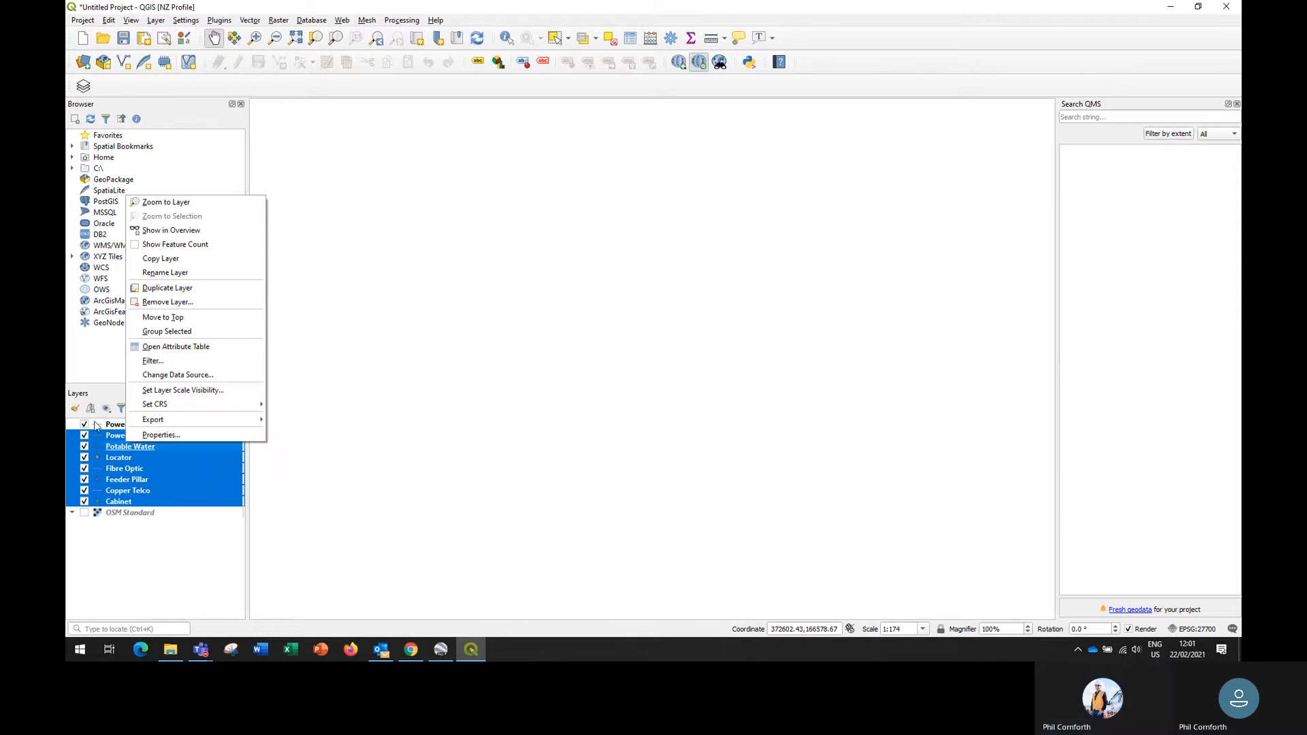
- Assign the OSGB 1936 / British National Grid (EPSG:27700) coordinate reference system to all layers from Power Cable MV to Cabinet
{"action": "left_click", "coordinate": [112, 424]}
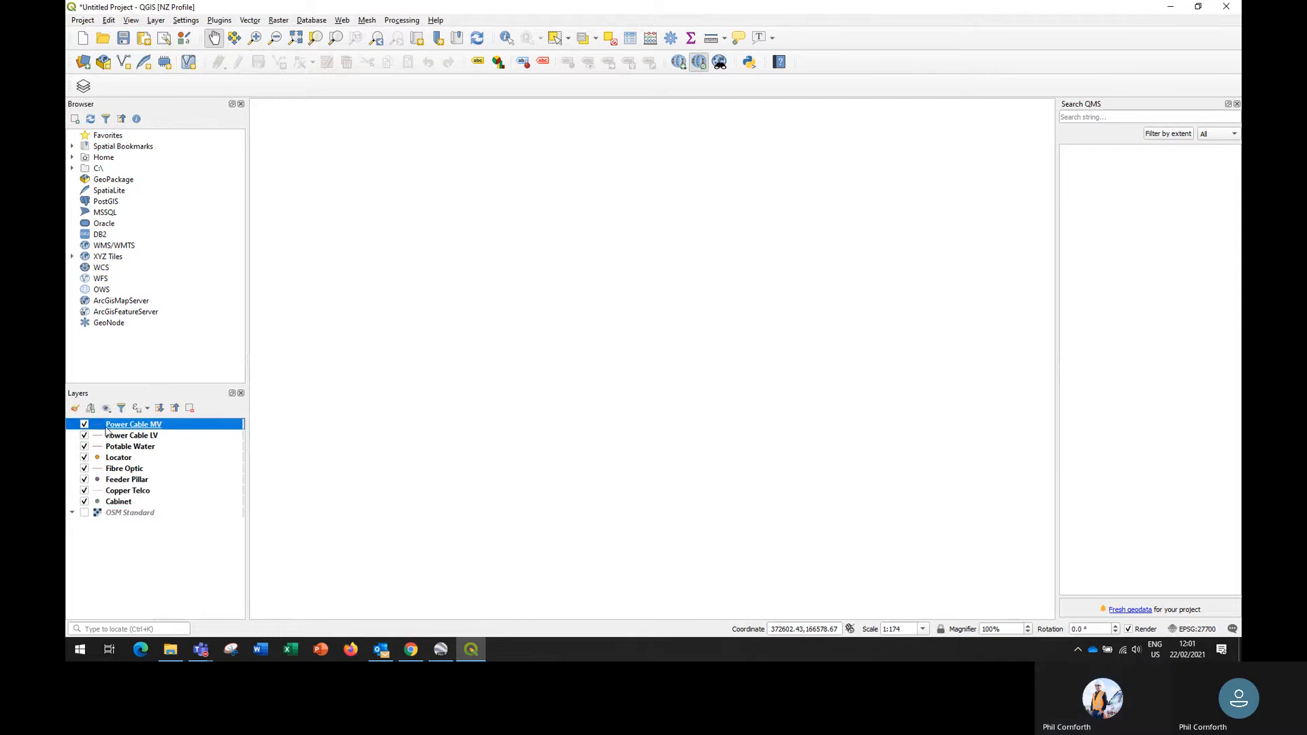
{"action": "left_click", "coordinate": [124, 505], "text": "shift"}
{"action": "right_click", "coordinate": [136, 446]}
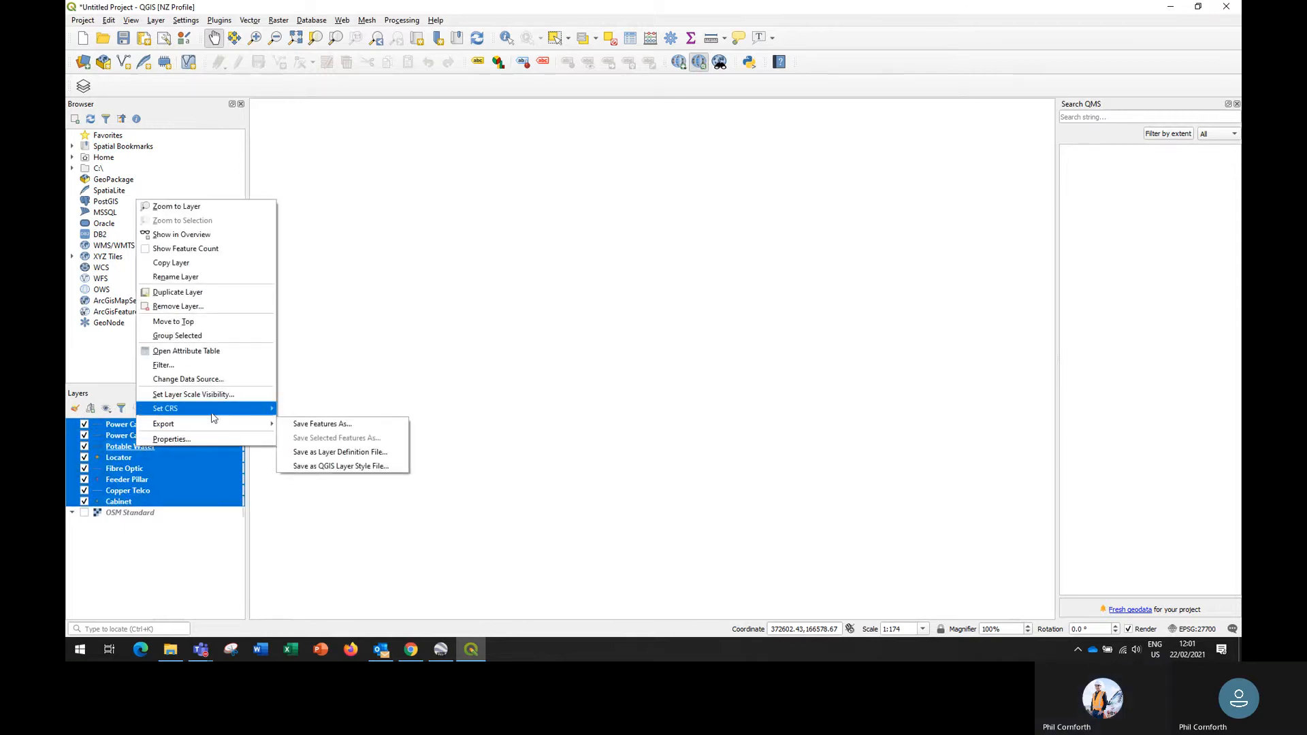
{"action": "mouse_move", "coordinate": [211, 413]}
{"action": "left_click", "coordinate": [303, 407]}
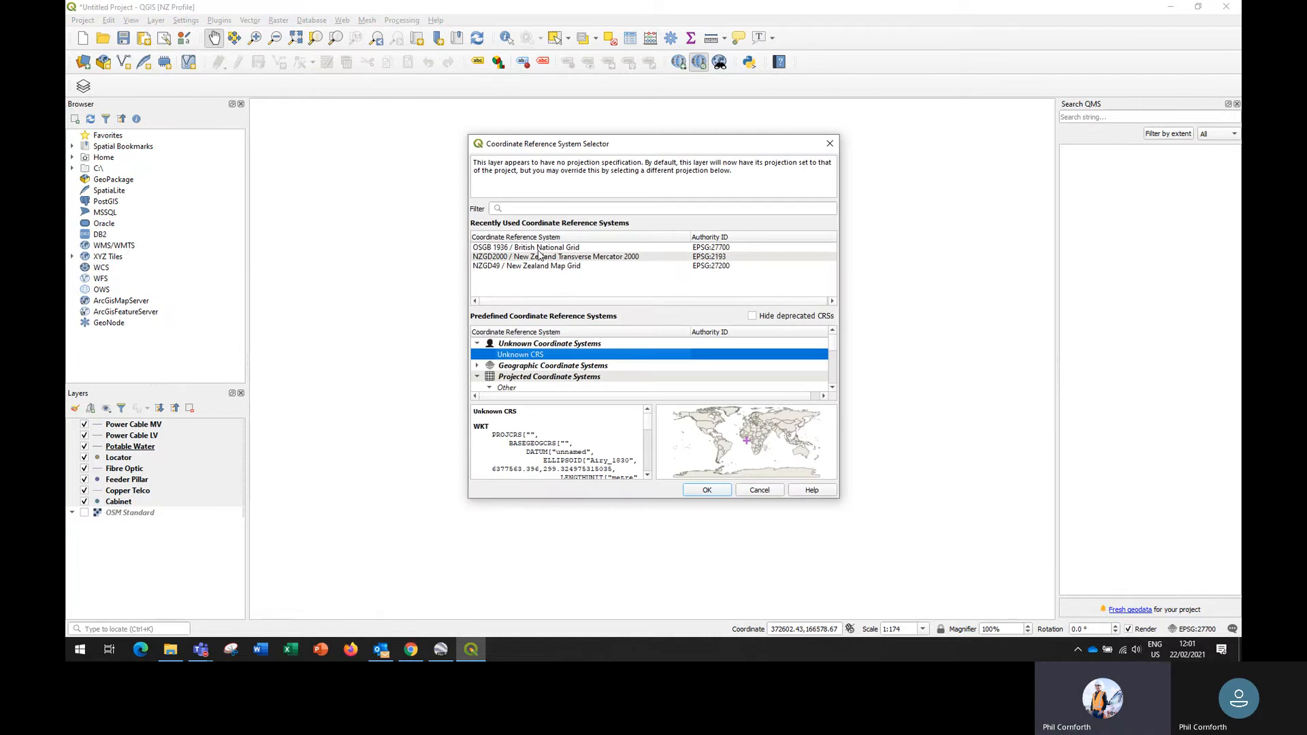
{"action": "left_click", "coordinate": [503, 247]}
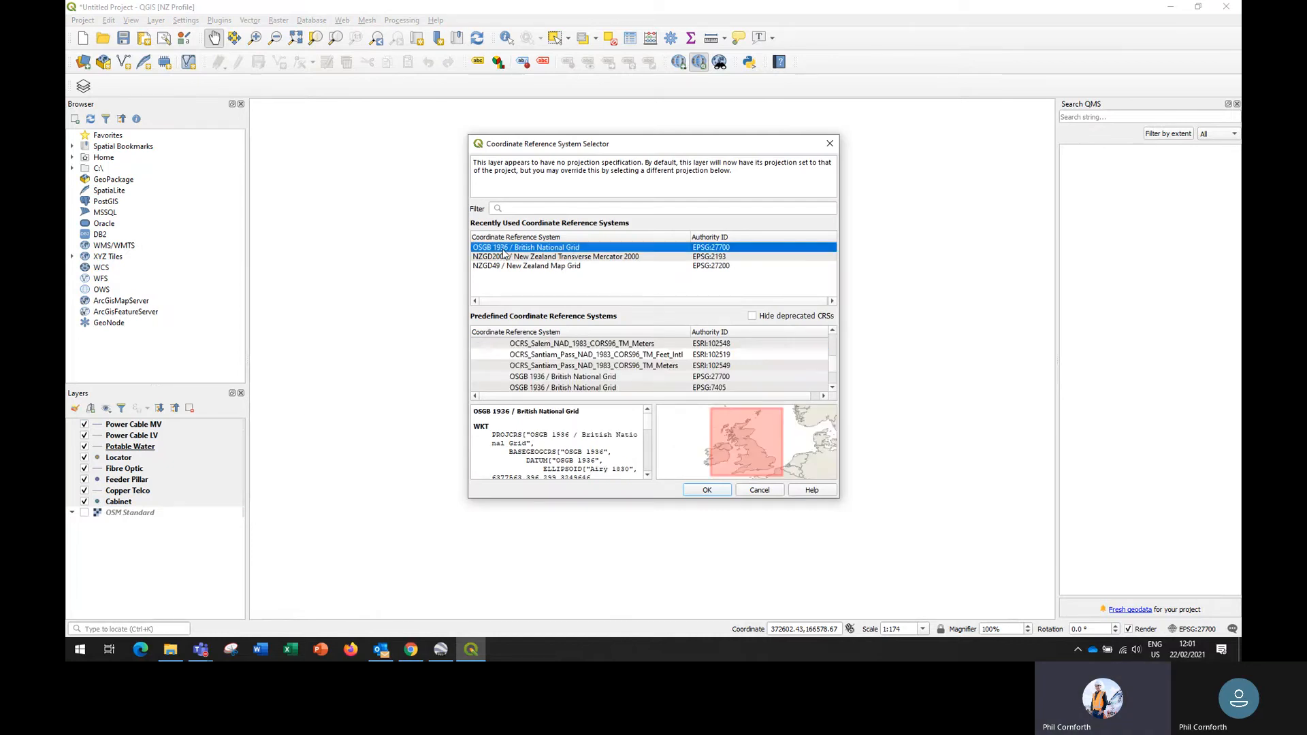
{"action": "left_click", "coordinate": [706, 491]}
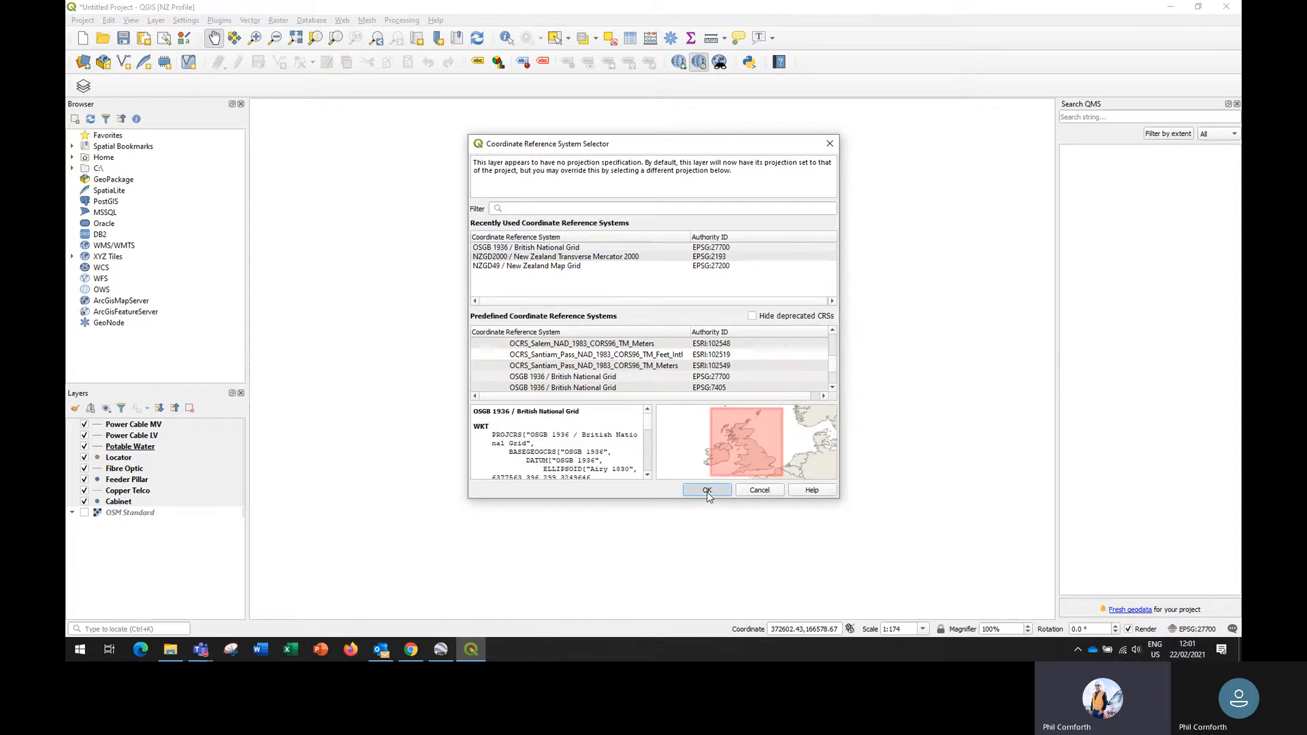
- Turn on the OSM Standard base map beneath the imported utility layers
{"action": "scroll", "coordinate": [588, 447], "scroll_direction": "down", "scroll_amount": 2}
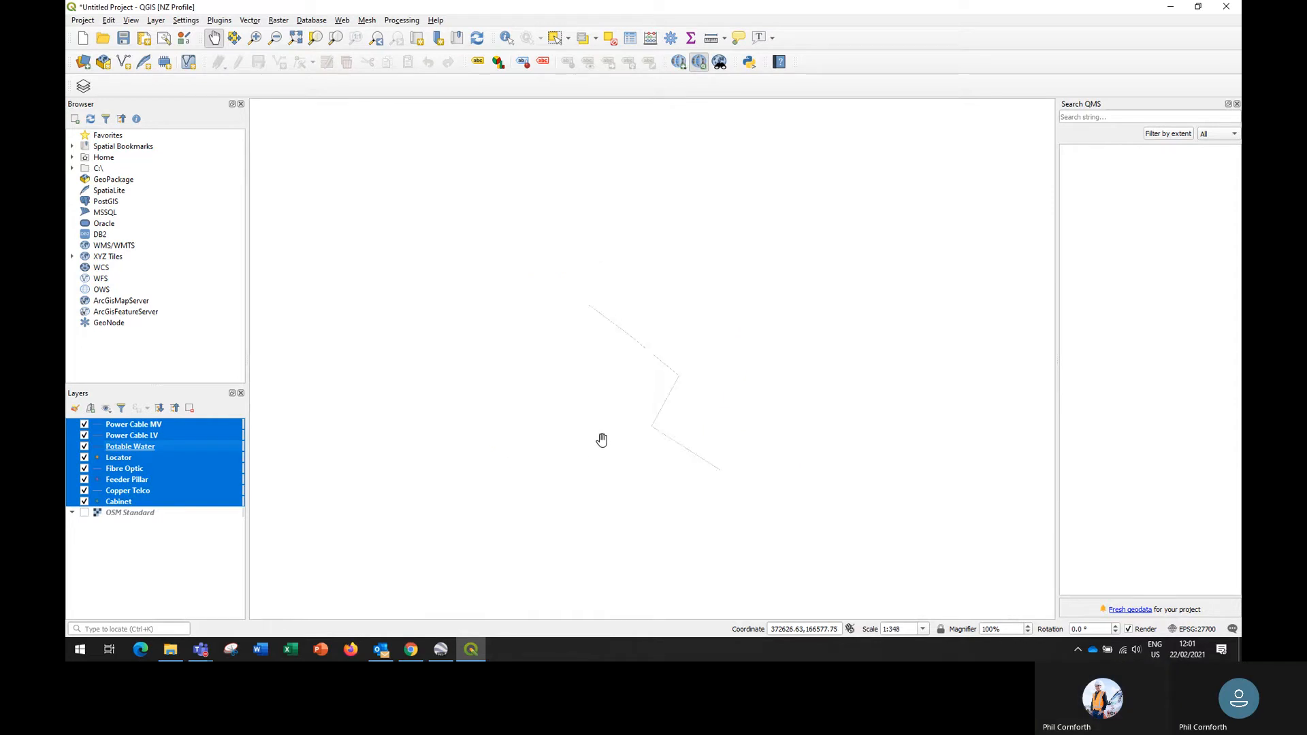
{"action": "left_click_drag", "start_coordinate": [379, 409], "coordinate": [642, 437]}
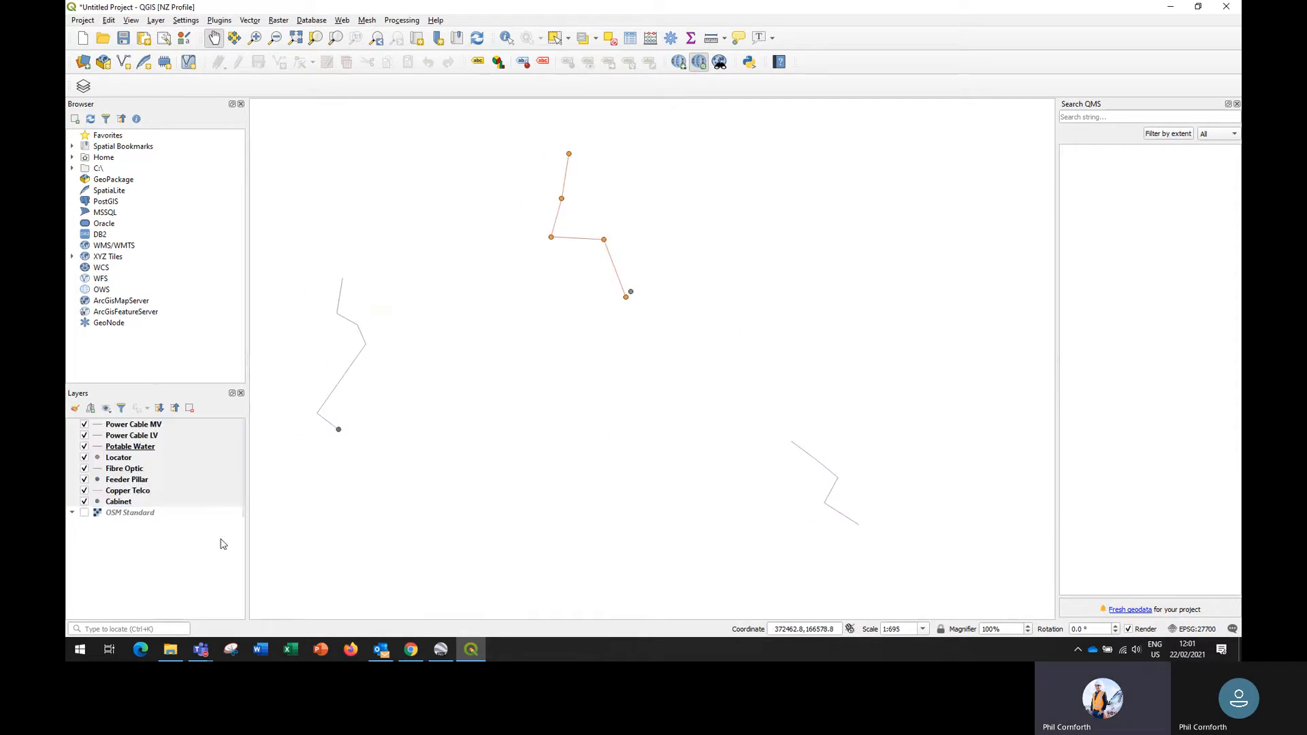
{"action": "left_click", "coordinate": [84, 513]}
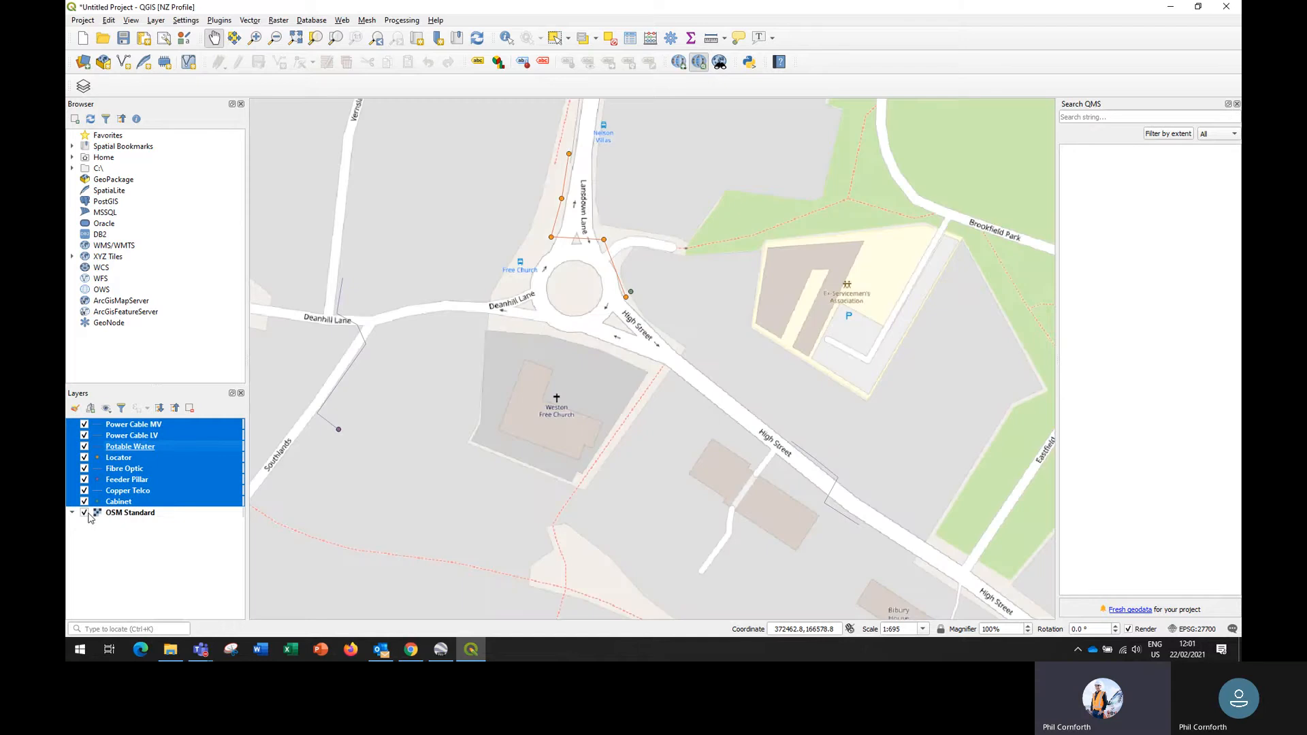
- Examine how the utility lines and points sit on the base map, from the roundabout to the cable crossing High Street
{"action": "left_click_drag", "start_coordinate": [625, 547], "coordinate": [481, 451]}
{"action": "left_click_drag", "start_coordinate": [586, 472], "coordinate": [610, 531]}
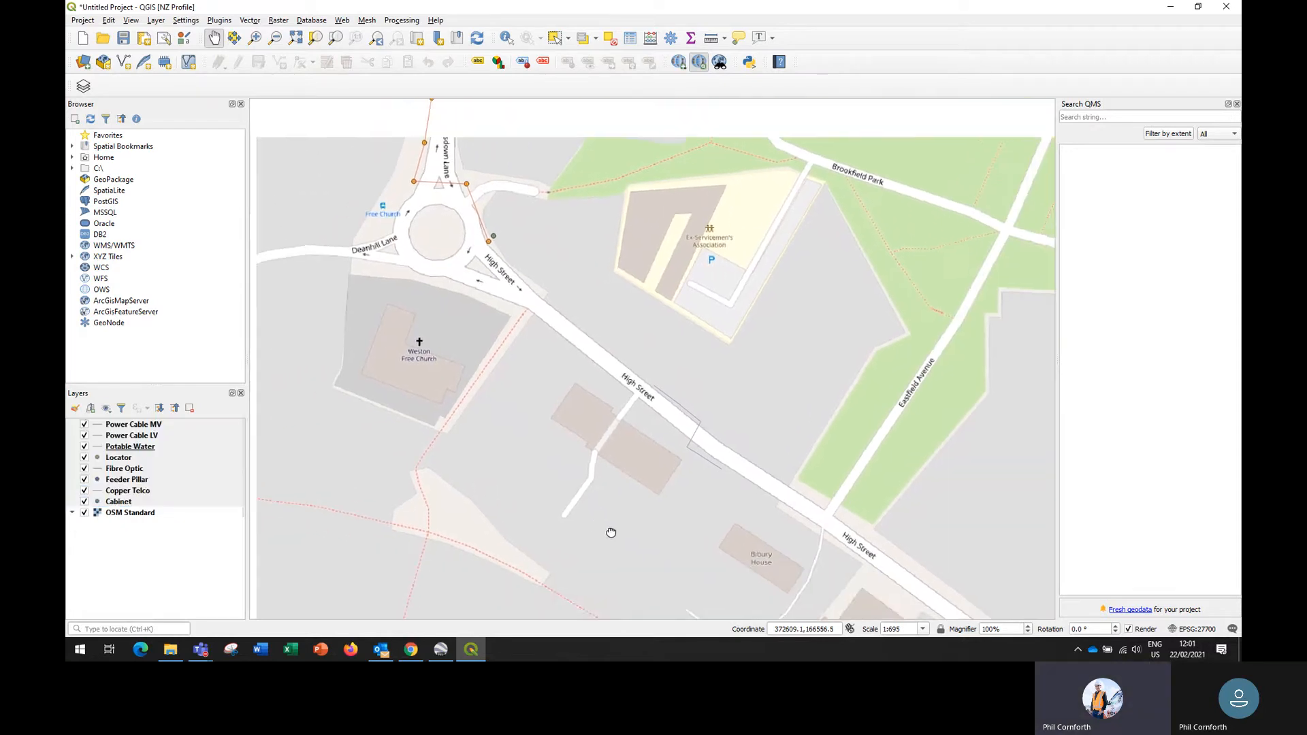
{"action": "scroll", "coordinate": [578, 503], "scroll_direction": "down", "scroll_amount": 1}
{"action": "scroll", "coordinate": [505, 476], "scroll_direction": "down", "scroll_amount": 1}
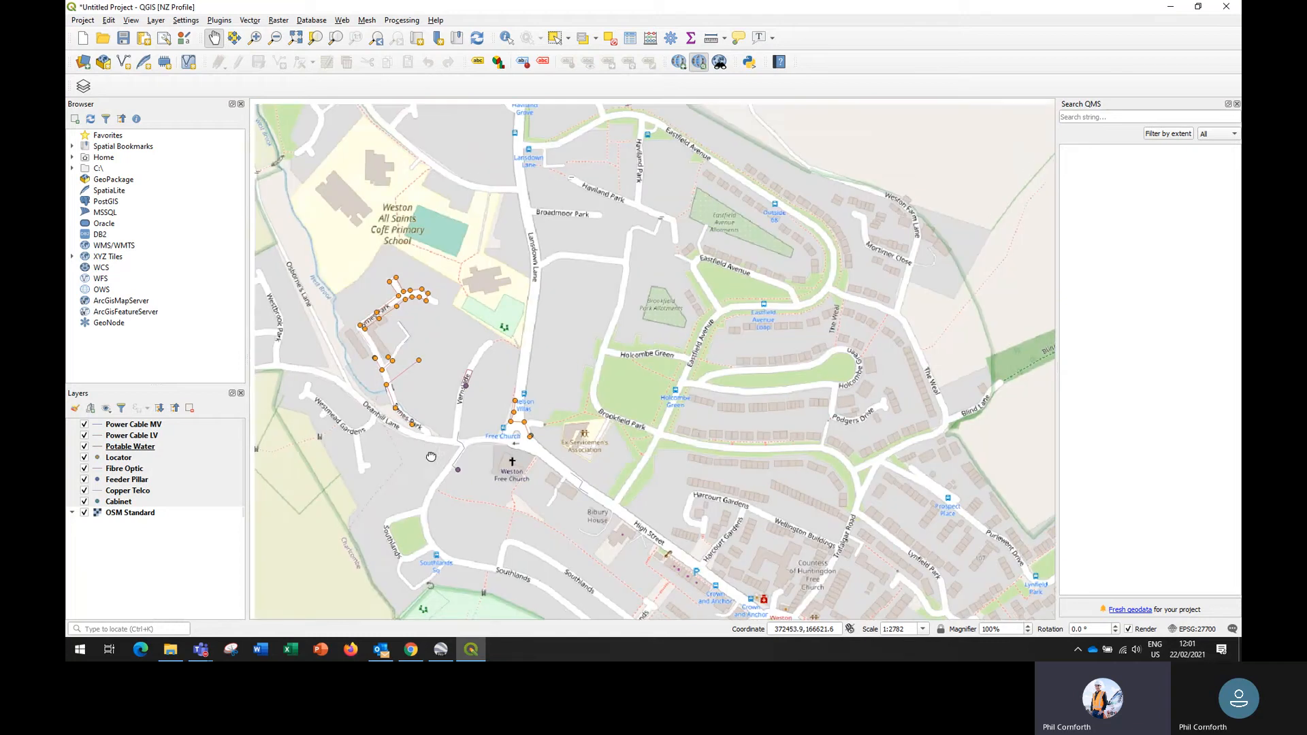
{"action": "left_click_drag", "start_coordinate": [431, 457], "coordinate": [526, 376]}
{"action": "left_click_drag", "start_coordinate": [678, 484], "coordinate": [632, 497]}
{"action": "scroll", "coordinate": [632, 429], "scroll_direction": "up", "scroll_amount": 3}
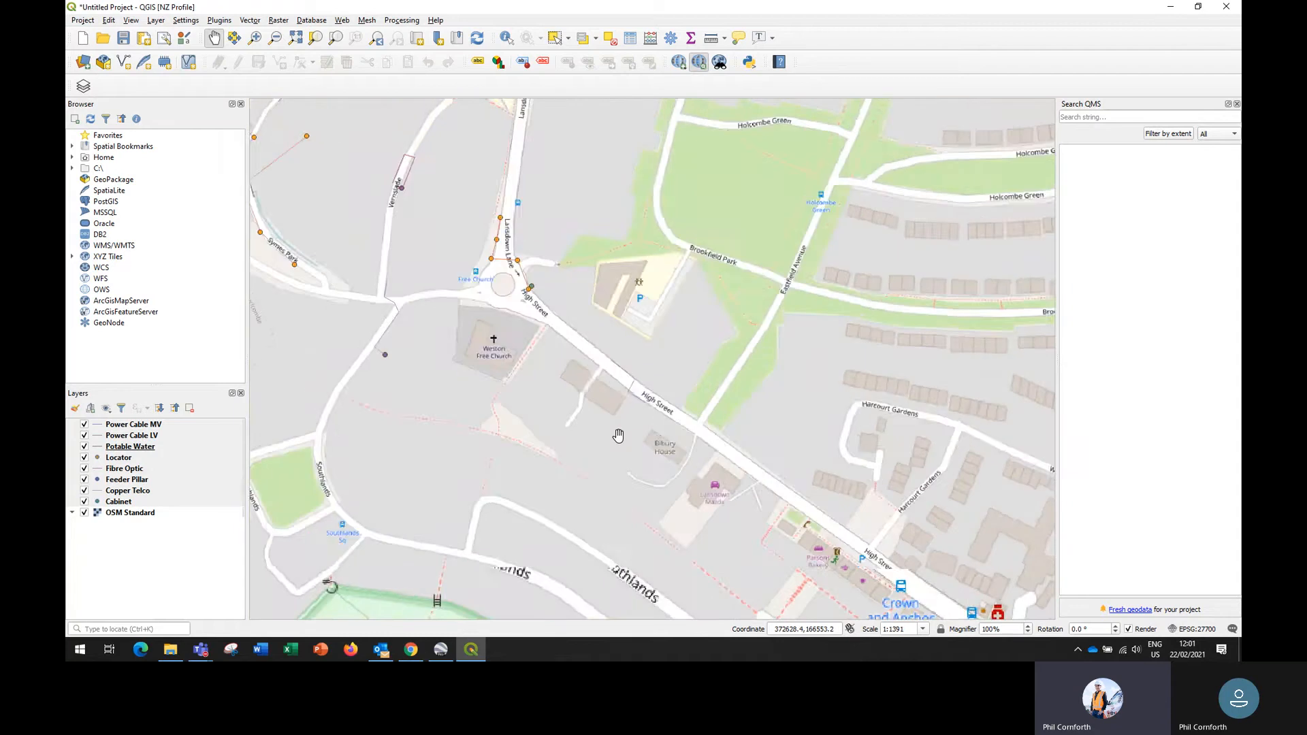
- Review the symbology settings of the Power Cable MV layer and close its properties without changing anything
{"action": "left_click", "coordinate": [144, 425]}
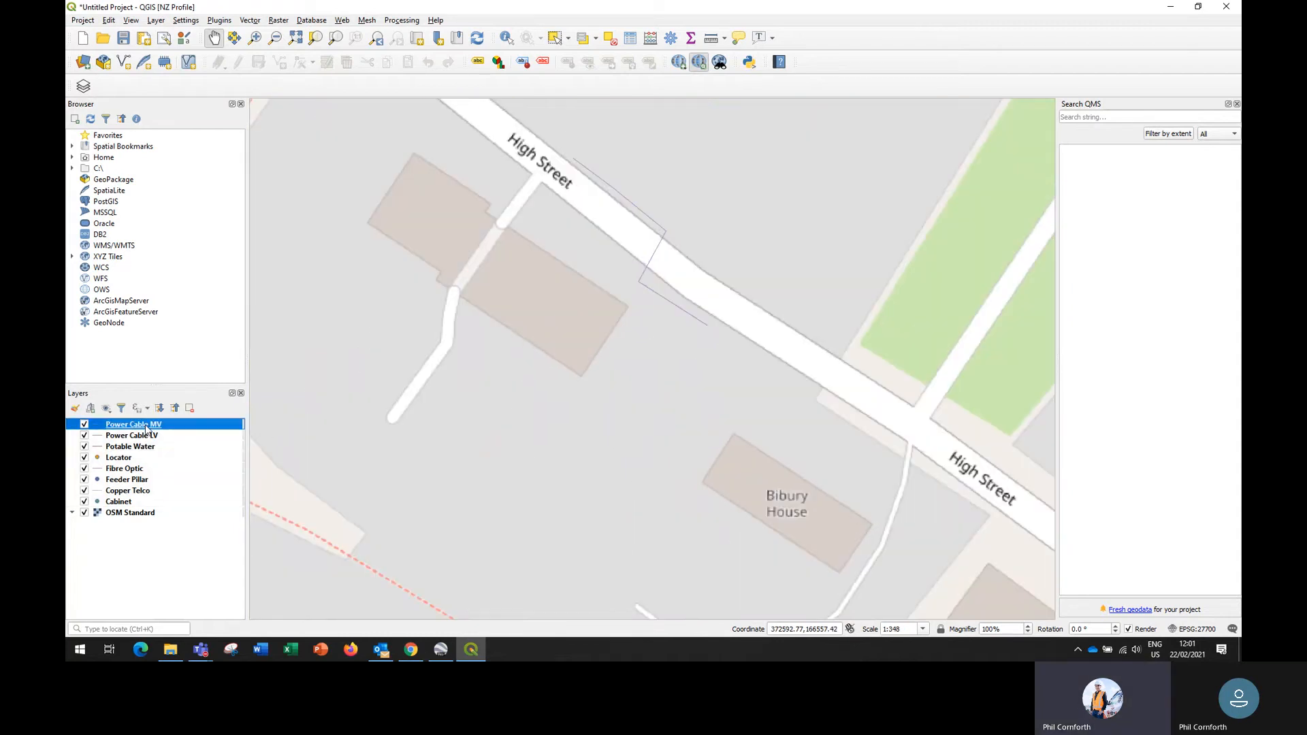
{"action": "right_click", "coordinate": [146, 429]}
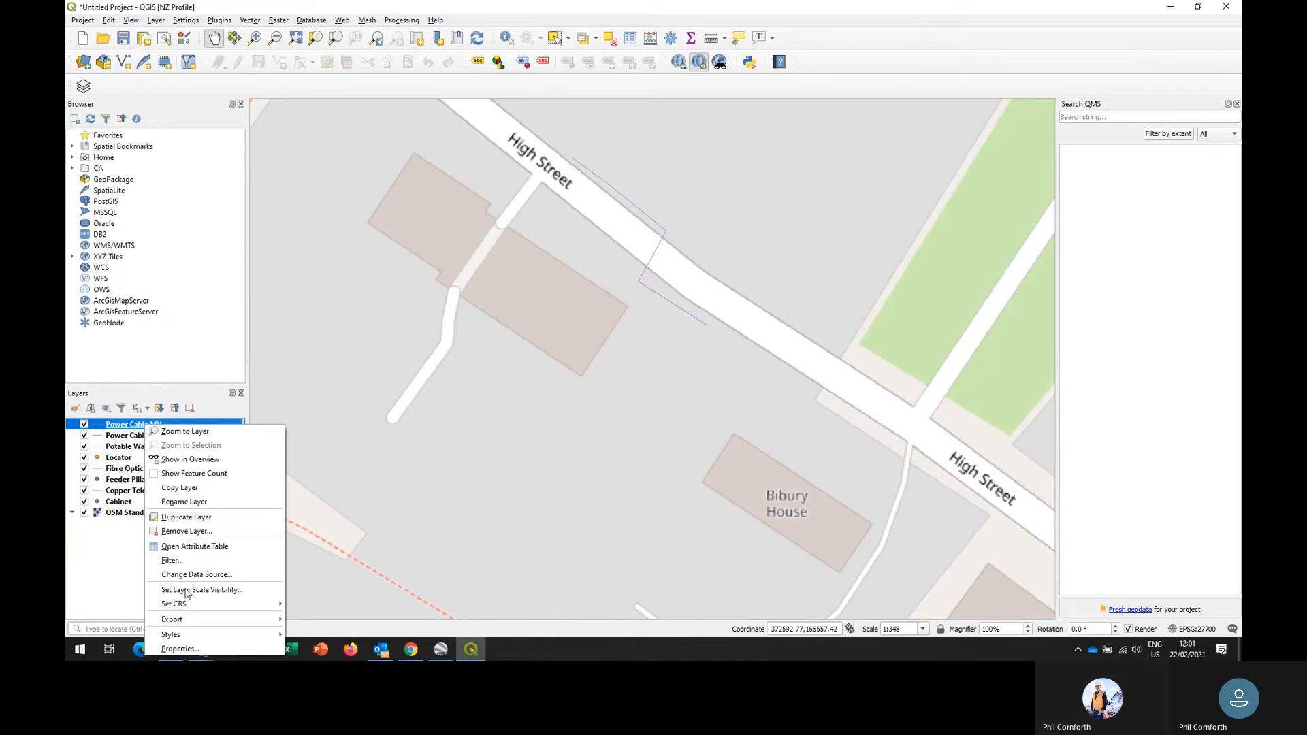
{"action": "left_click", "coordinate": [188, 651]}
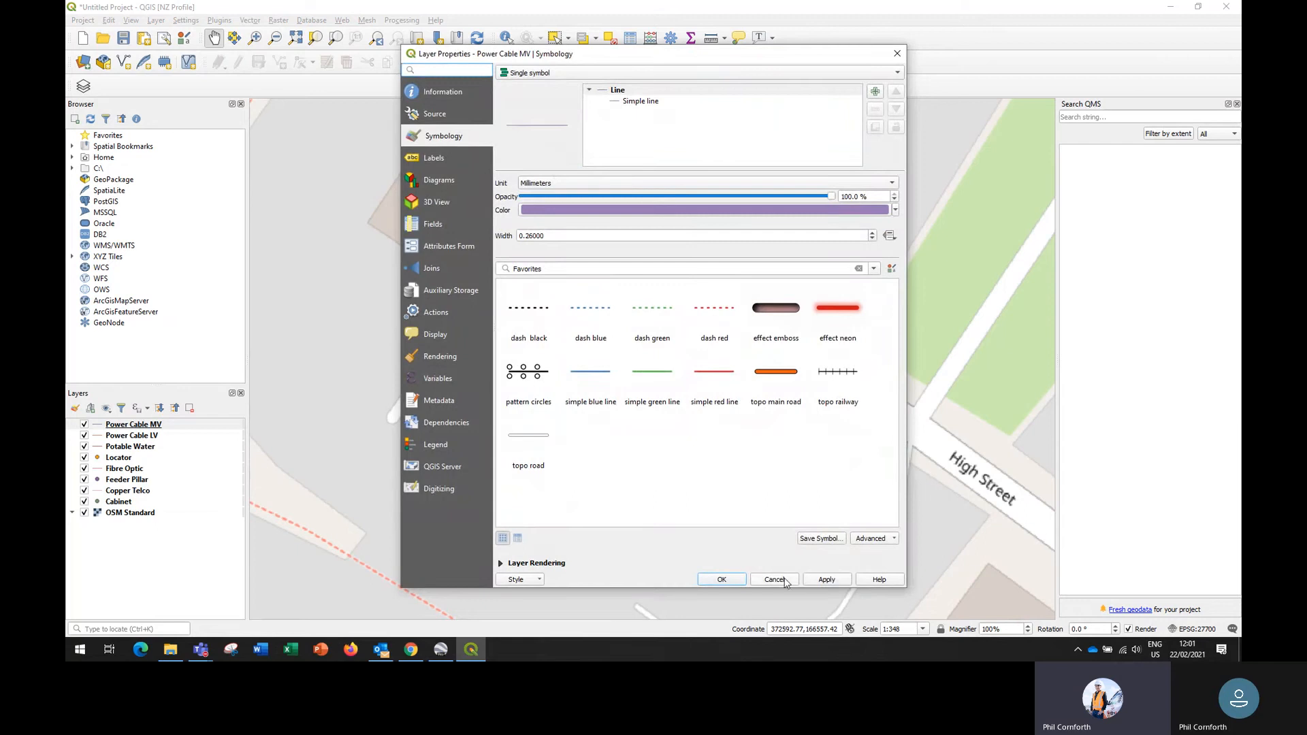
{"action": "left_click", "coordinate": [722, 579]}
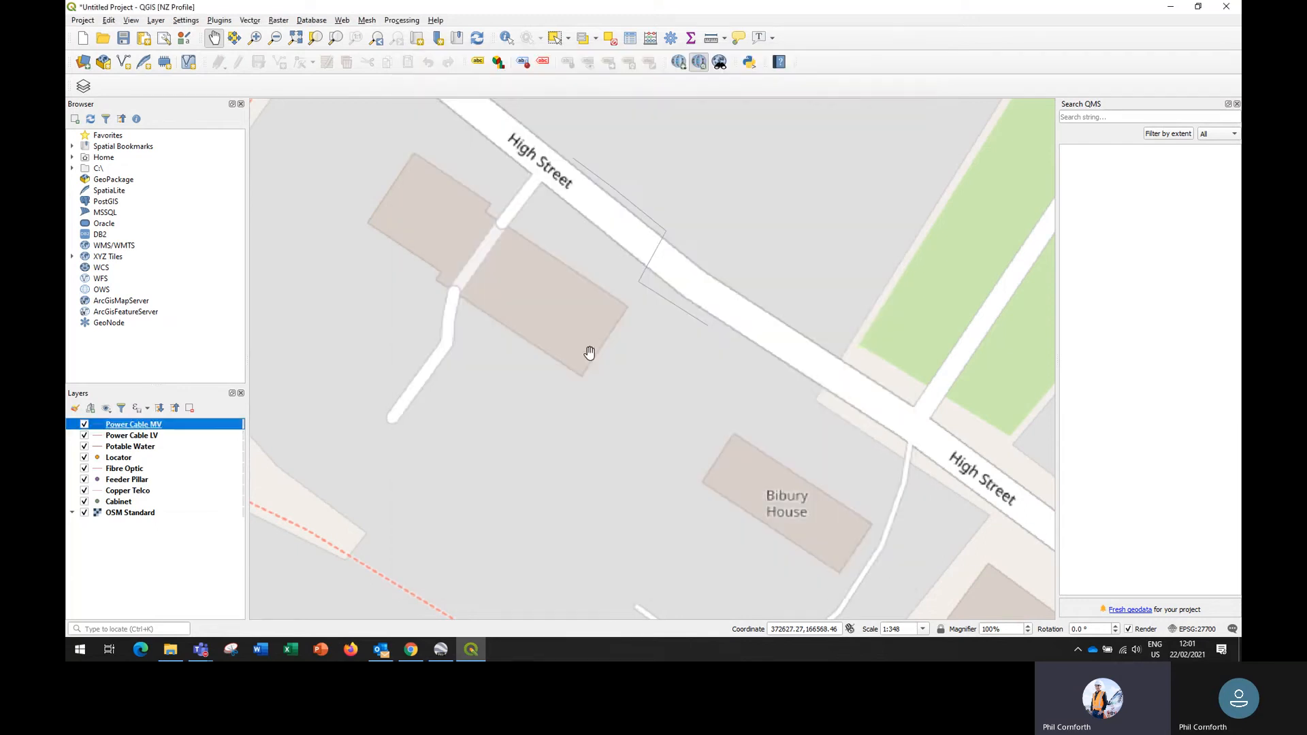
- Look over the mapped utilities across the wider survey area, from High Street to Vernslade and Symes Park
{"action": "scroll", "coordinate": [540, 397], "scroll_direction": "down", "scroll_amount": 1}
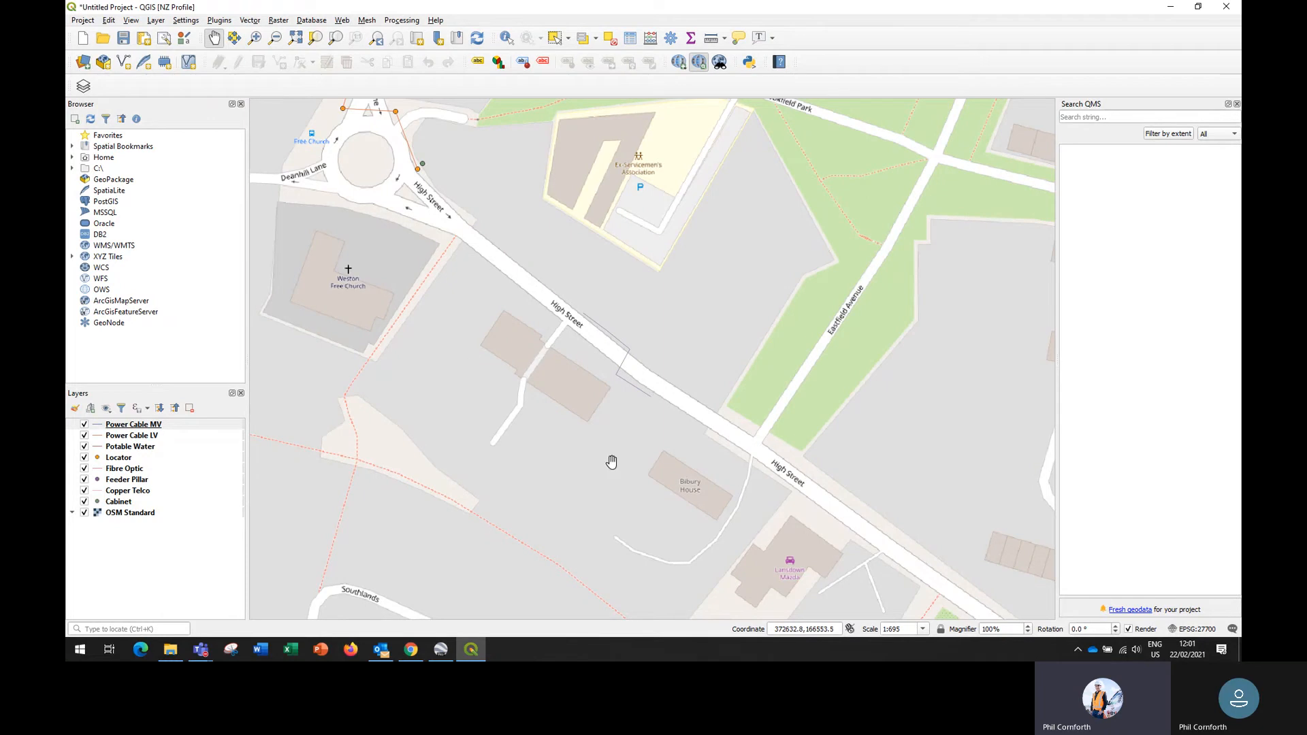
{"action": "mouse_move", "coordinate": [612, 465]}
{"action": "left_mouse_down"}
{"action": "mouse_move", "coordinate": [548, 446]}
{"action": "mouse_move", "coordinate": [627, 467]}
{"action": "left_mouse_up"}
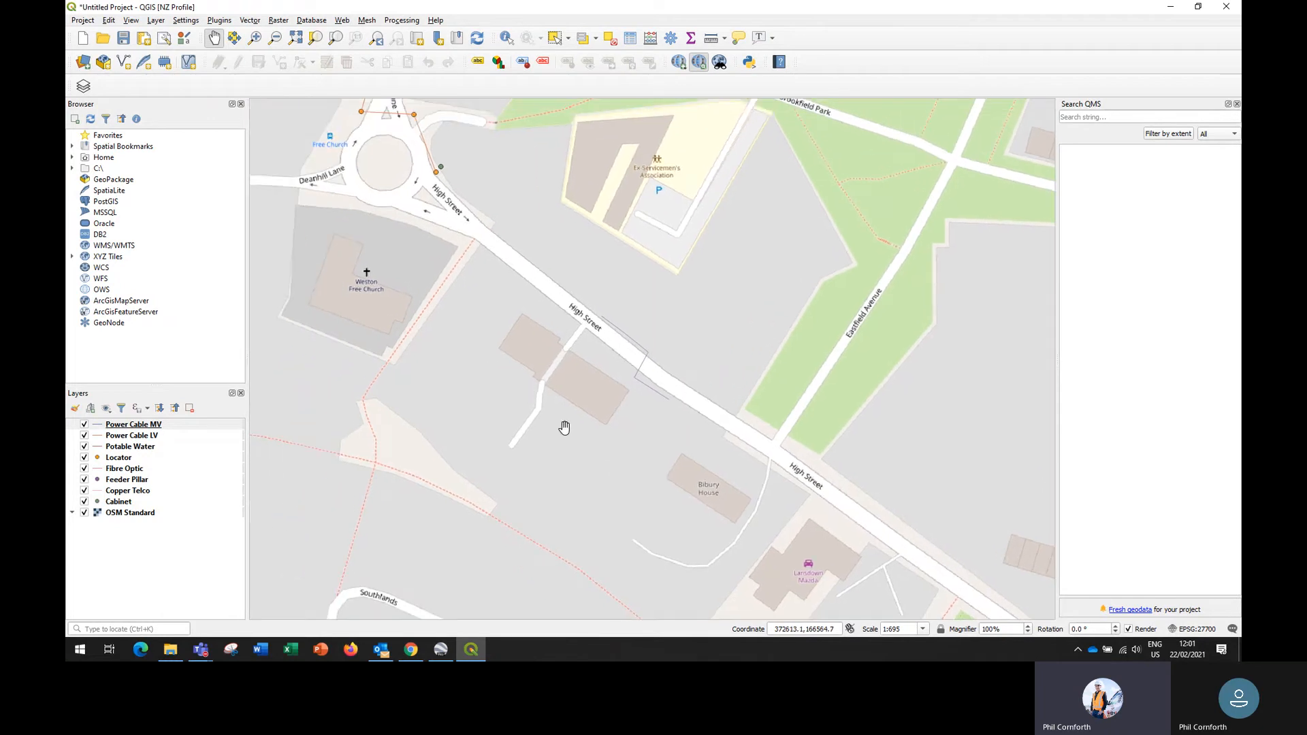
{"action": "scroll", "coordinate": [541, 429], "scroll_direction": "down", "scroll_amount": 1}
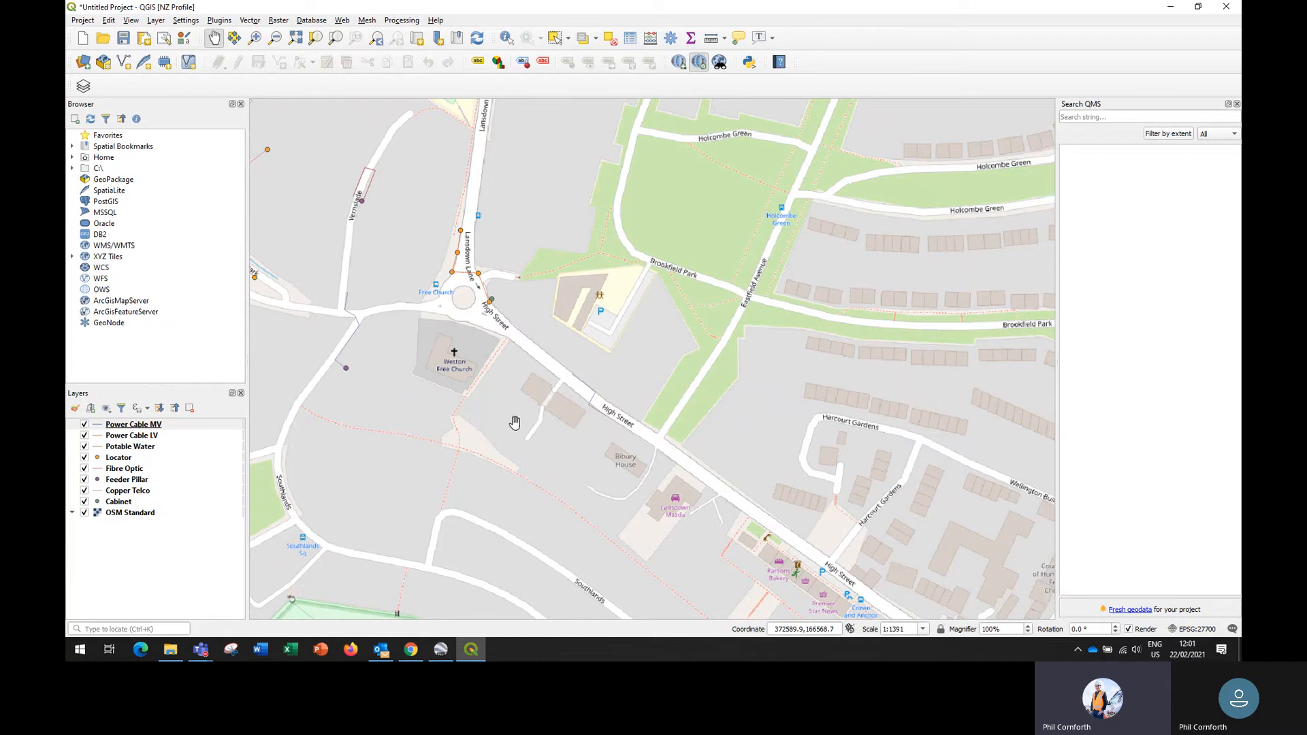
{"action": "left_click_drag", "start_coordinate": [516, 424], "coordinate": [554, 448]}
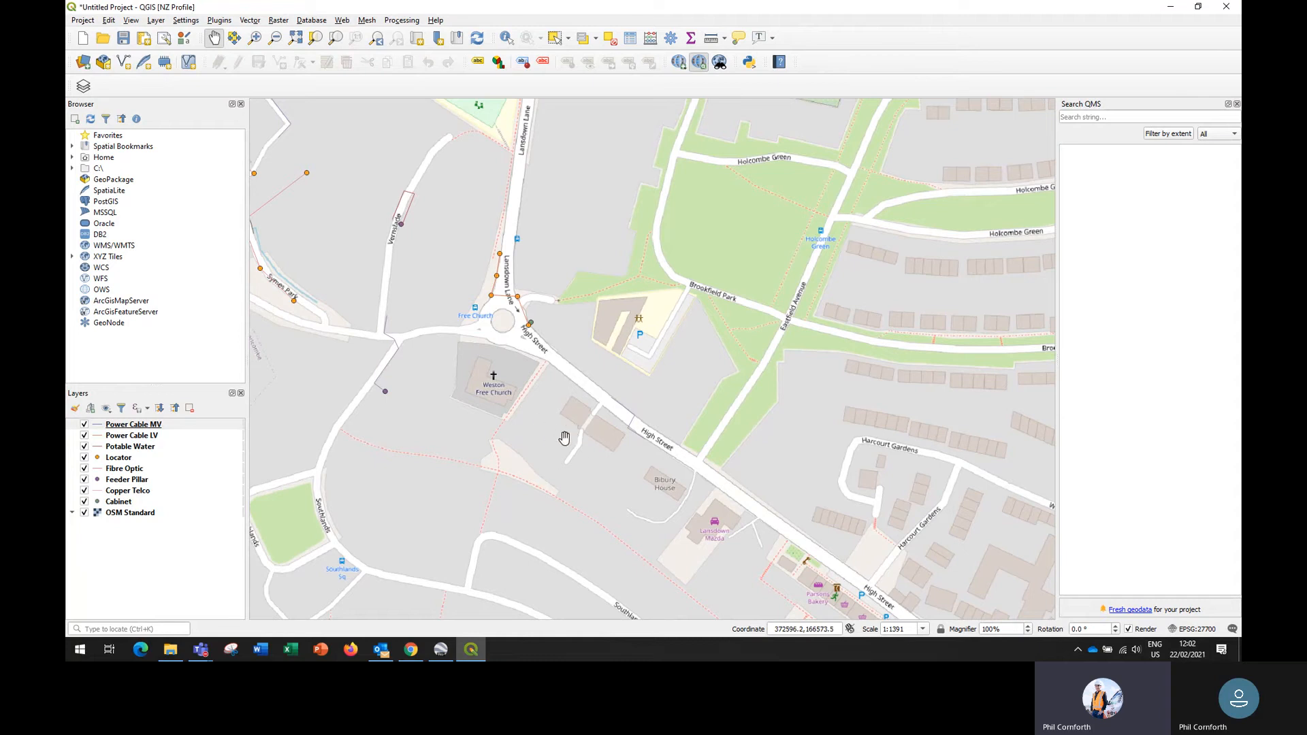
{"action": "left_click_drag", "start_coordinate": [563, 433], "coordinate": [639, 465]}
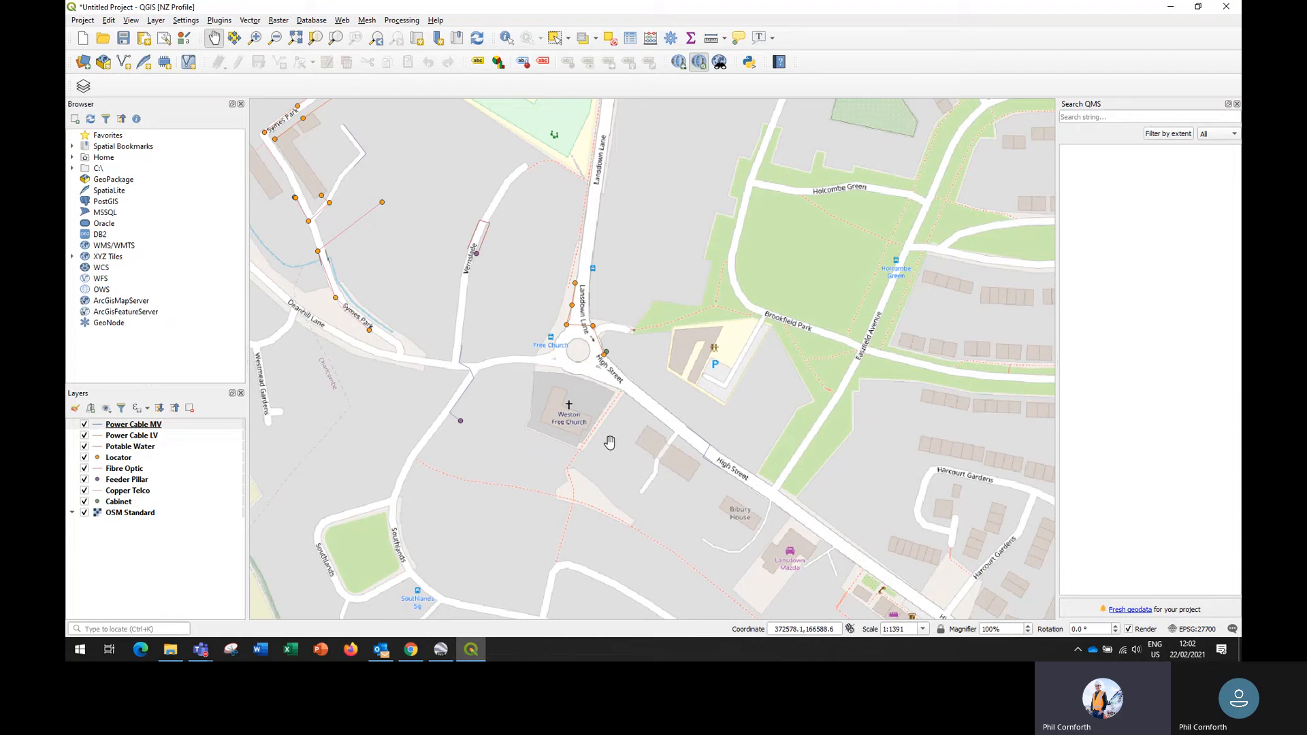
{"action": "left_click_drag", "start_coordinate": [520, 452], "coordinate": [543, 475]}
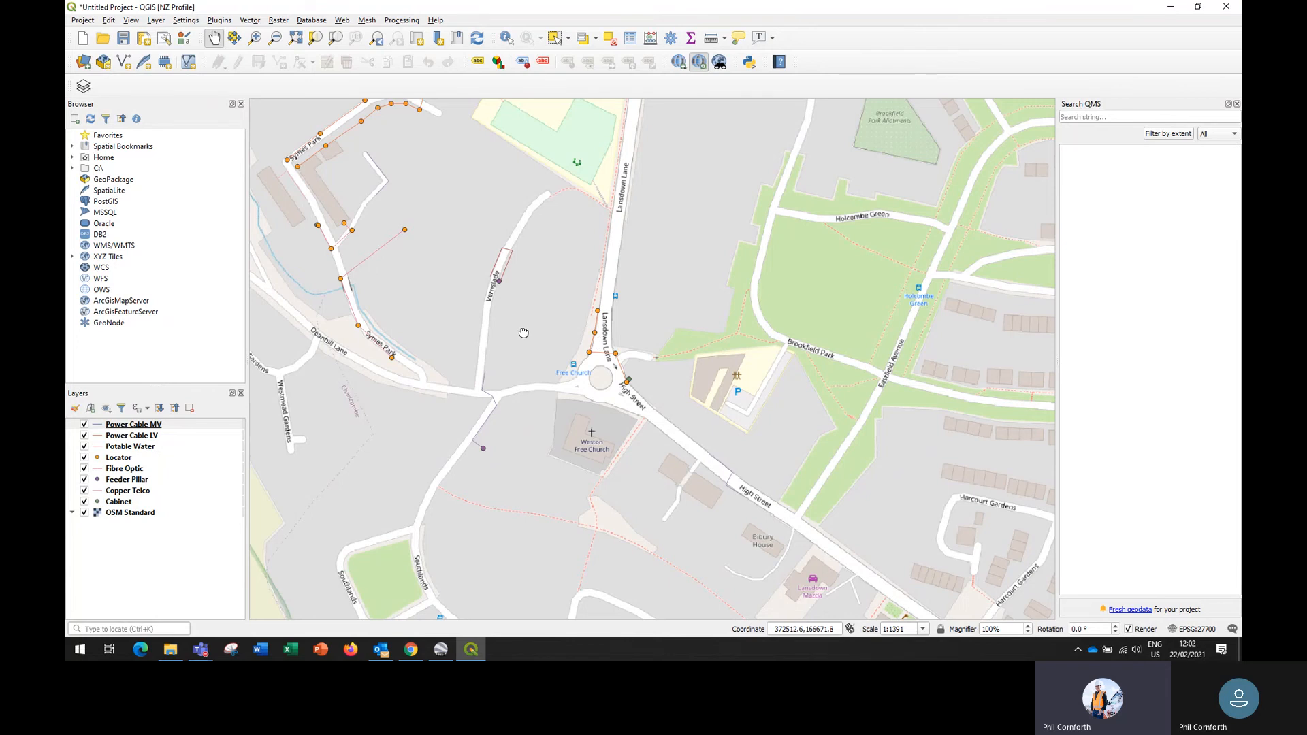
{"action": "mouse_move", "coordinate": [523, 332]}
{"action": "left_mouse_down"}
{"action": "mouse_move", "coordinate": [565, 357]}
{"action": "mouse_move", "coordinate": [531, 332]}
{"action": "left_mouse_up"}
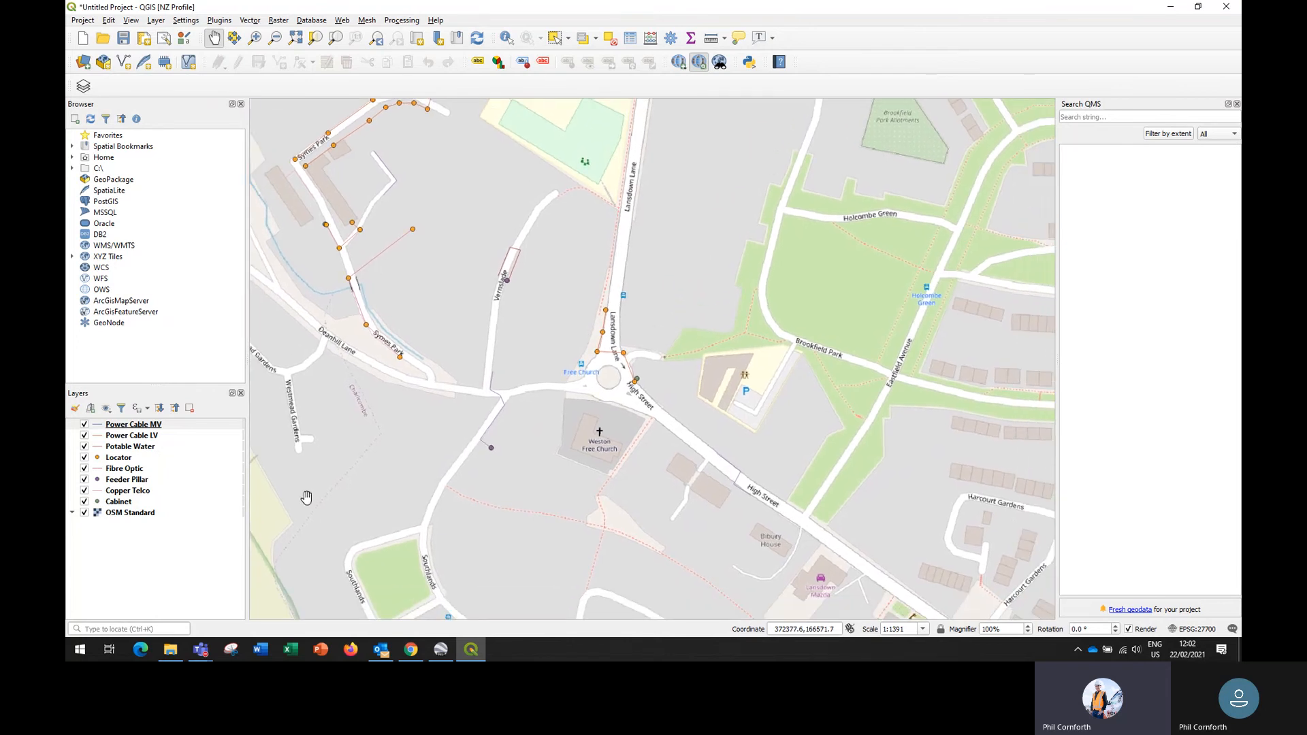
- Switch to the Geolantis Training meeting in Microsoft Teams and request to stop its recording
{"action": "mouse_move", "coordinate": [203, 652]}
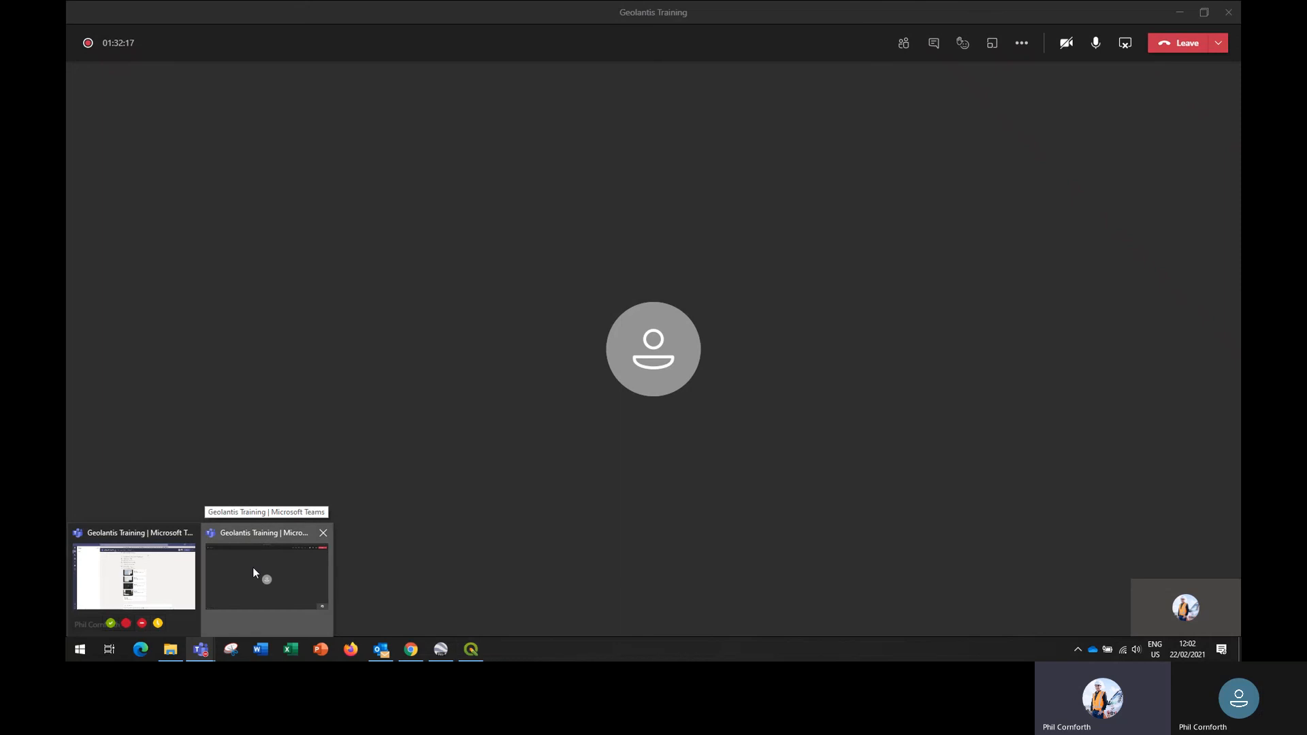
{"action": "left_click", "coordinate": [253, 569]}
{"action": "left_click", "coordinate": [1022, 45]}
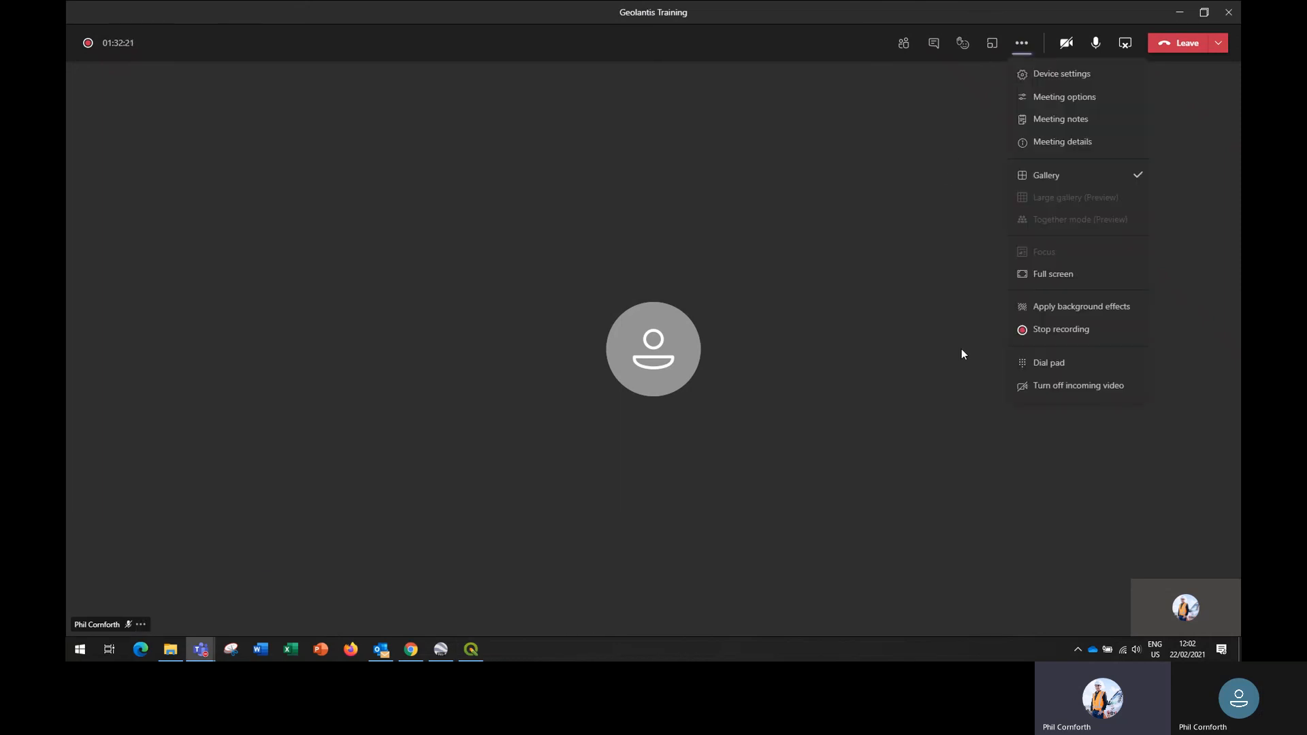
{"action": "left_click", "coordinate": [1069, 330]}
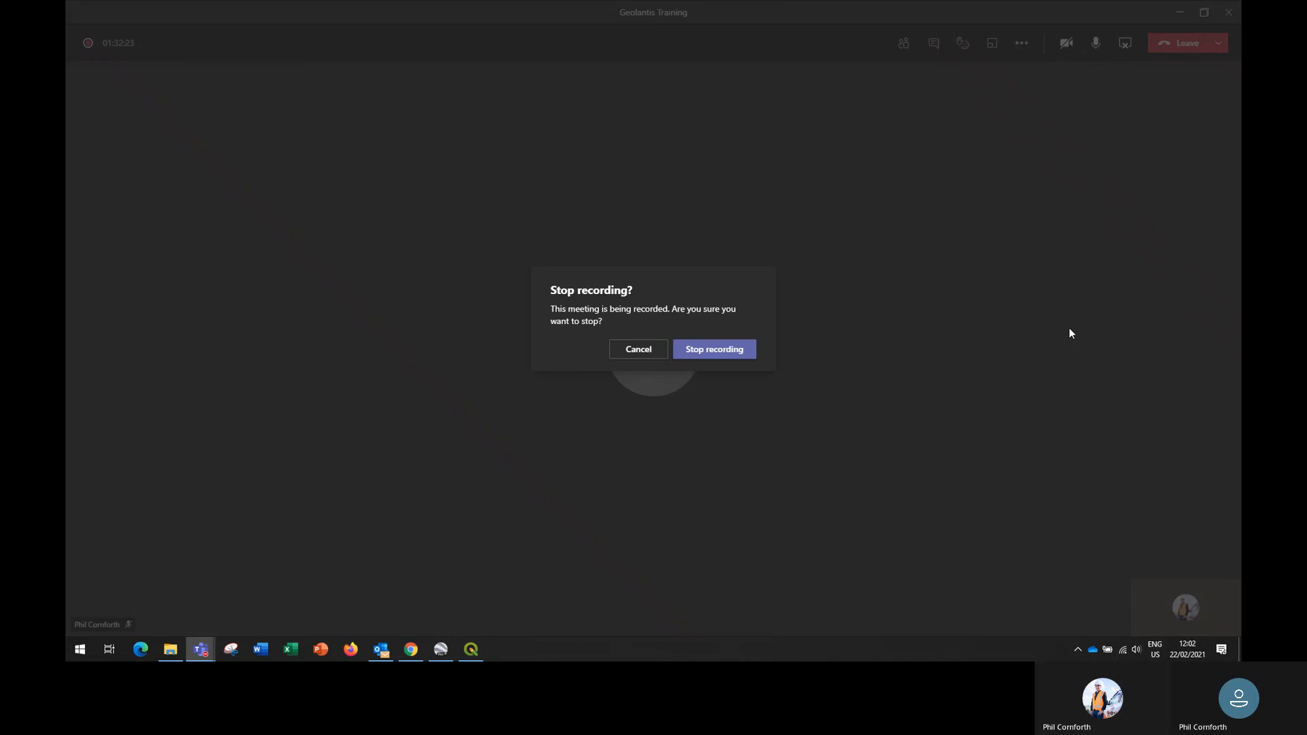